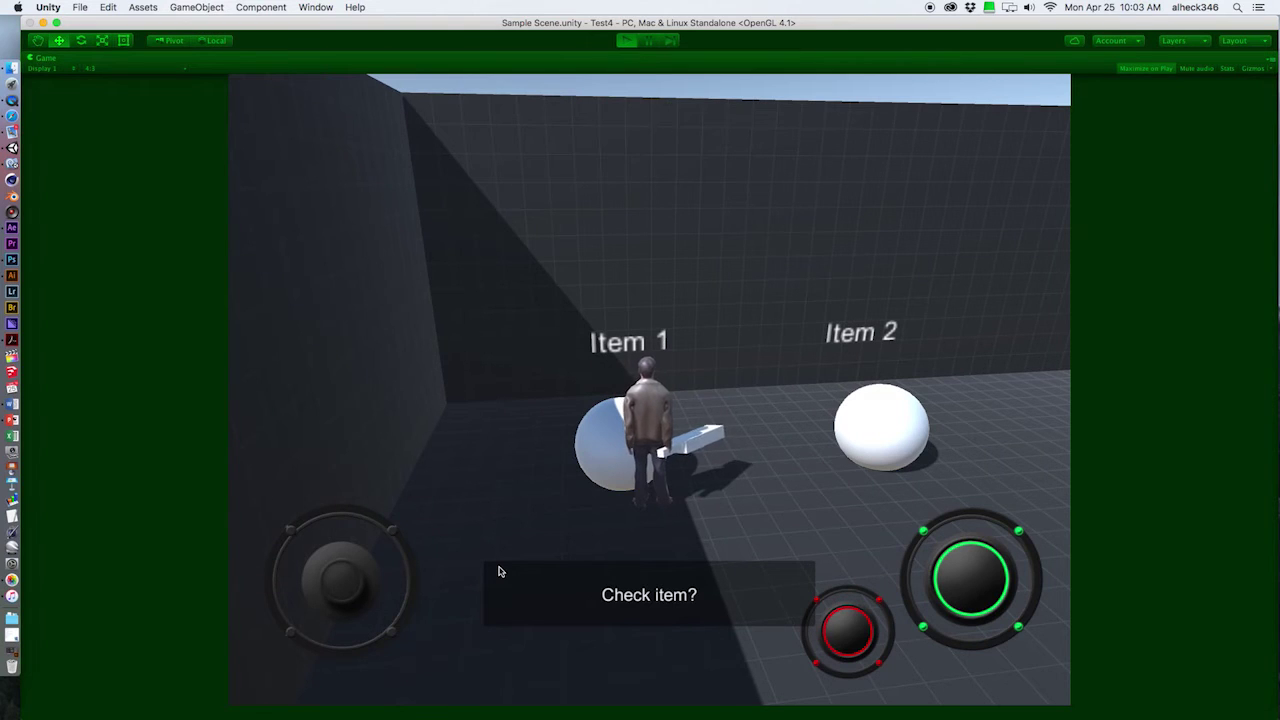
Check Item 1 in the running game, then walk the character over to Item 2 and check it
click(500, 571)
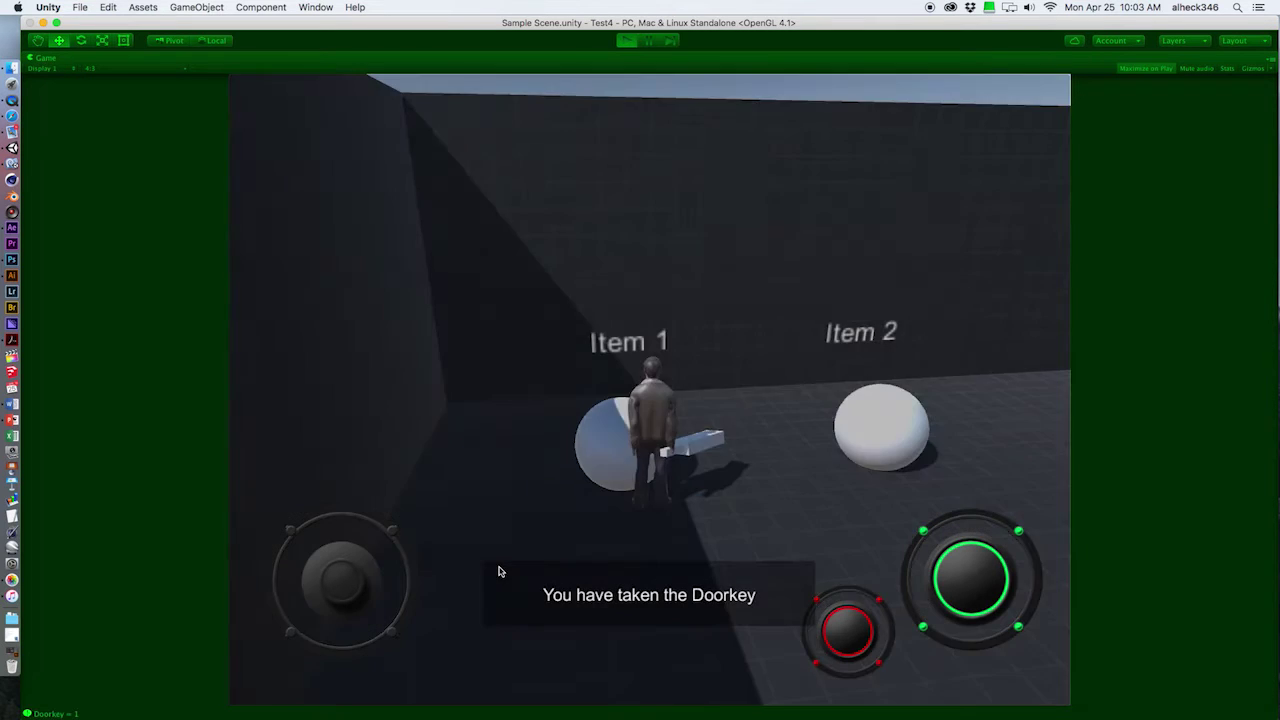
key(Right)
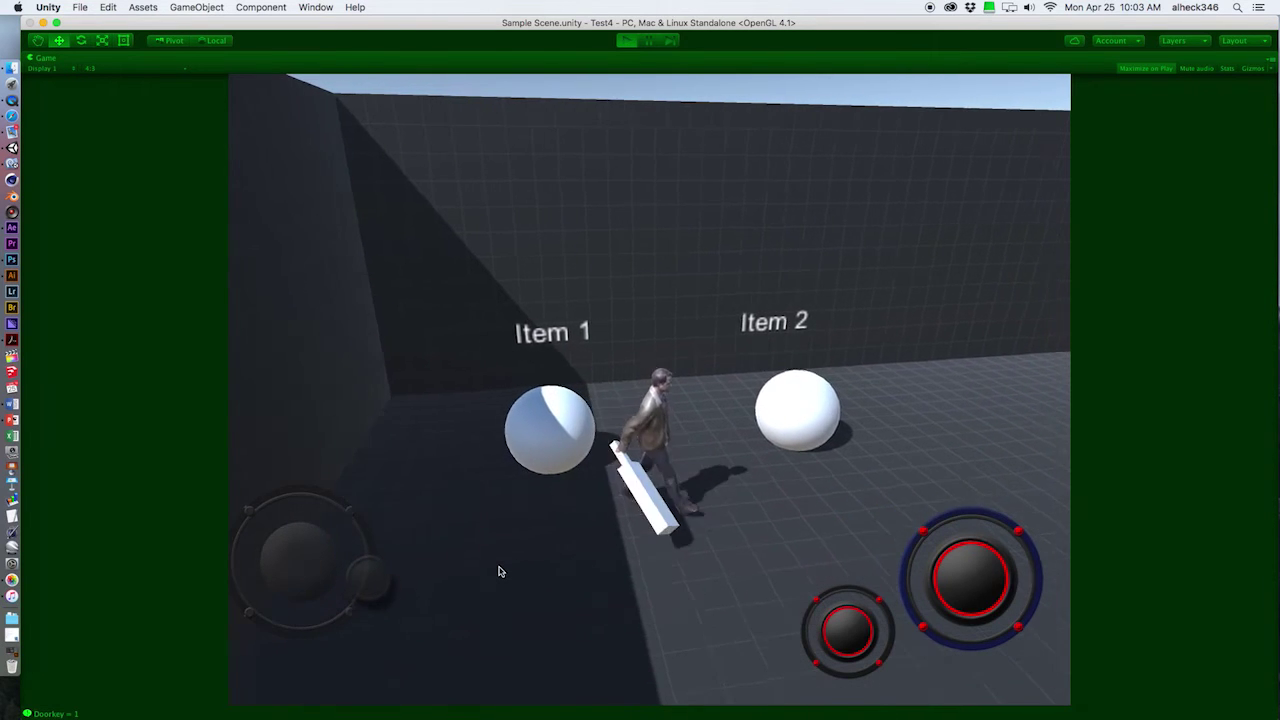
key(Up)
key(Up)
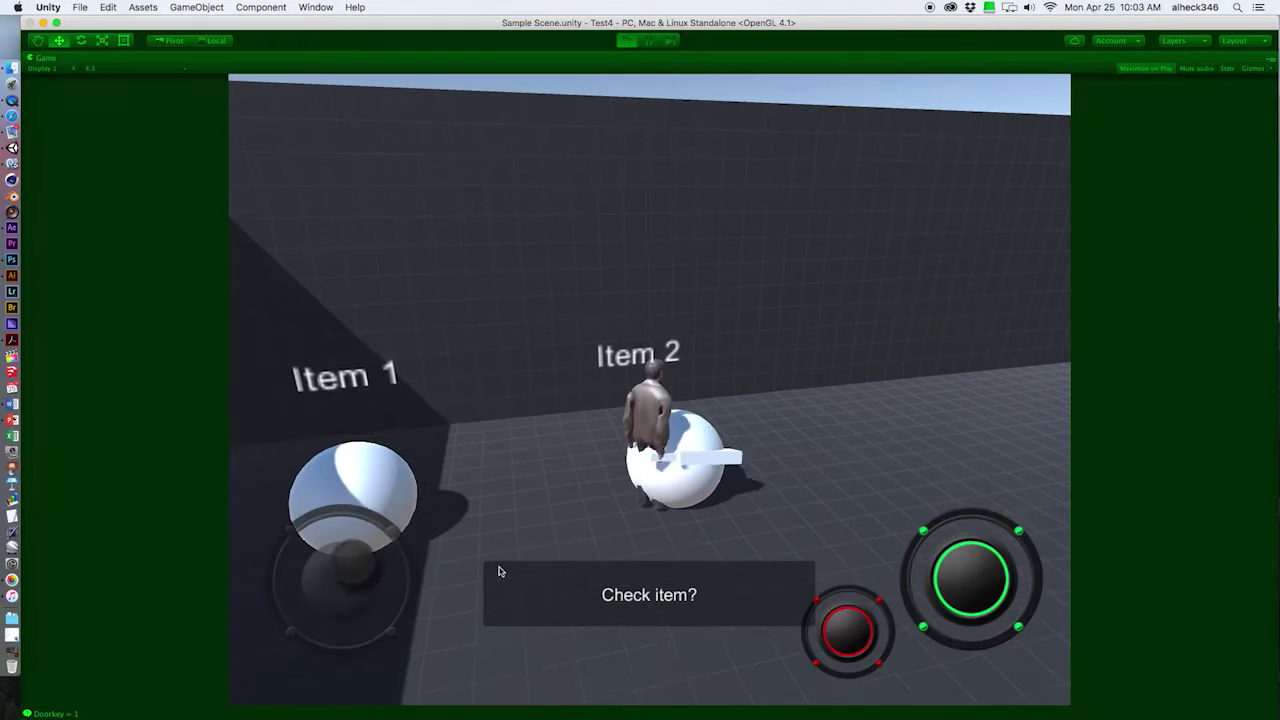
click(500, 571)
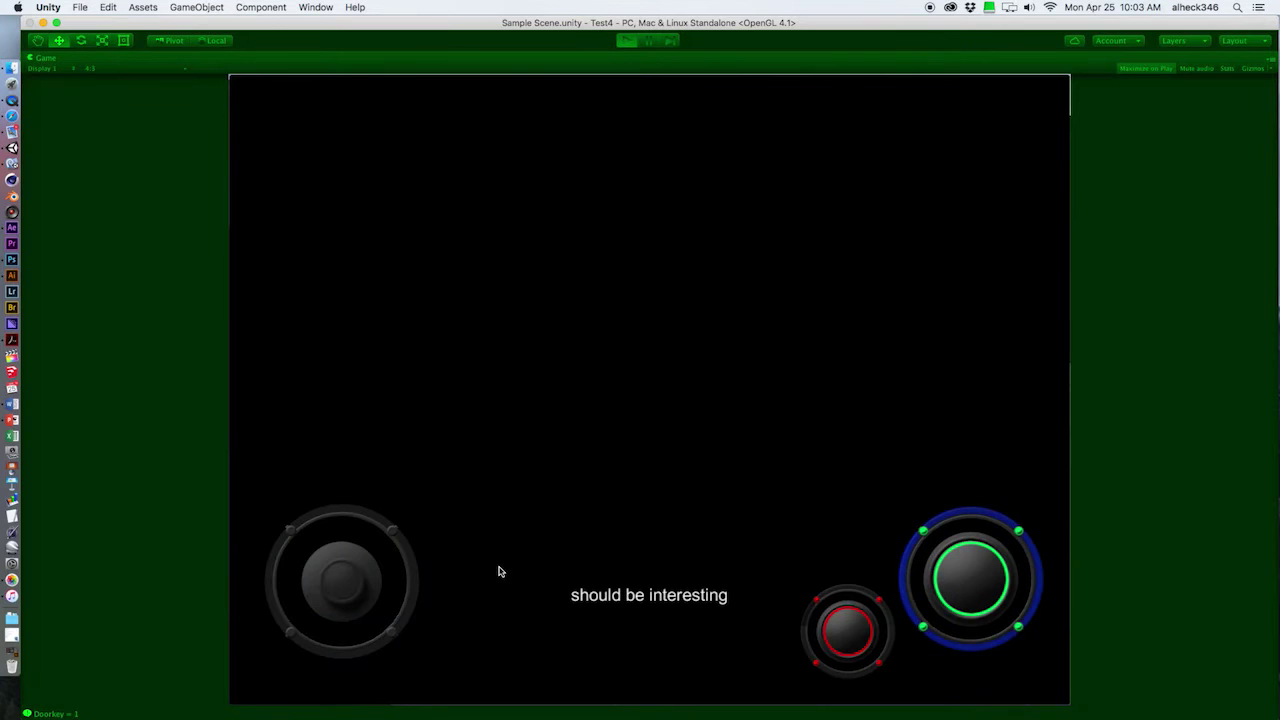
Walk the character away from Item 2 and through the walled corridors to test movement and the changing camera views
key(Right)
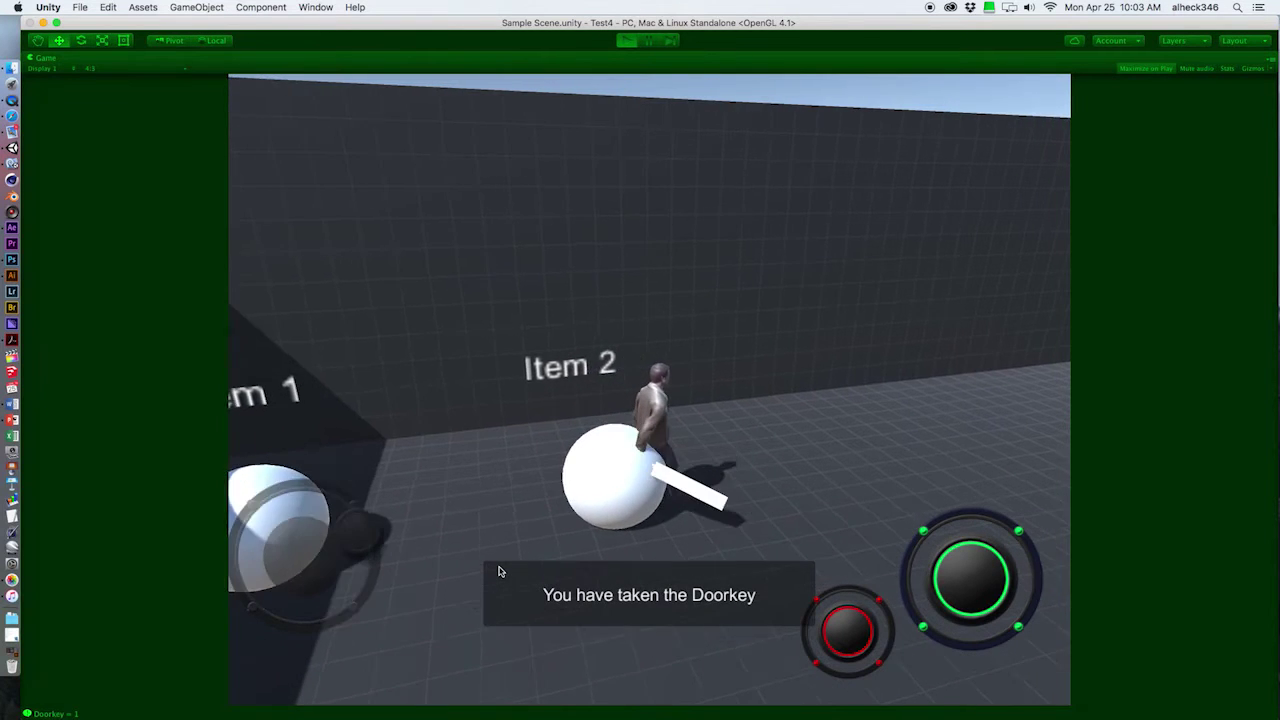
key(Right)
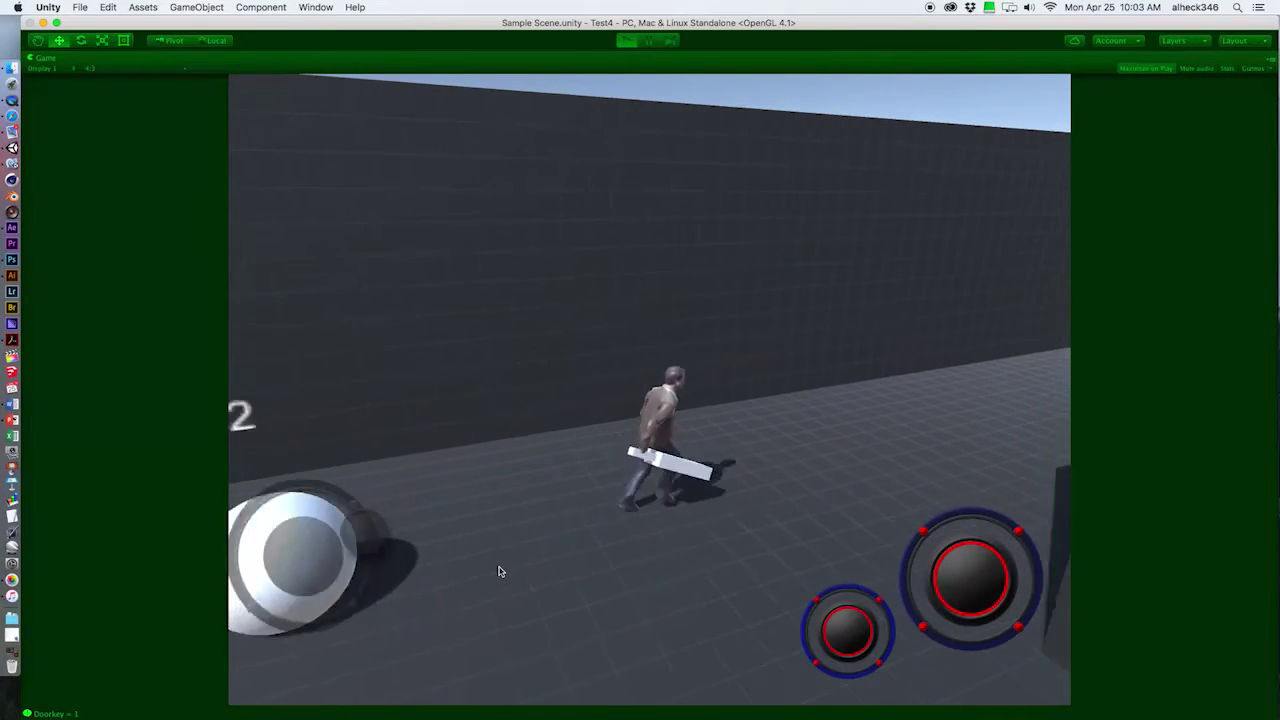
key(Up)
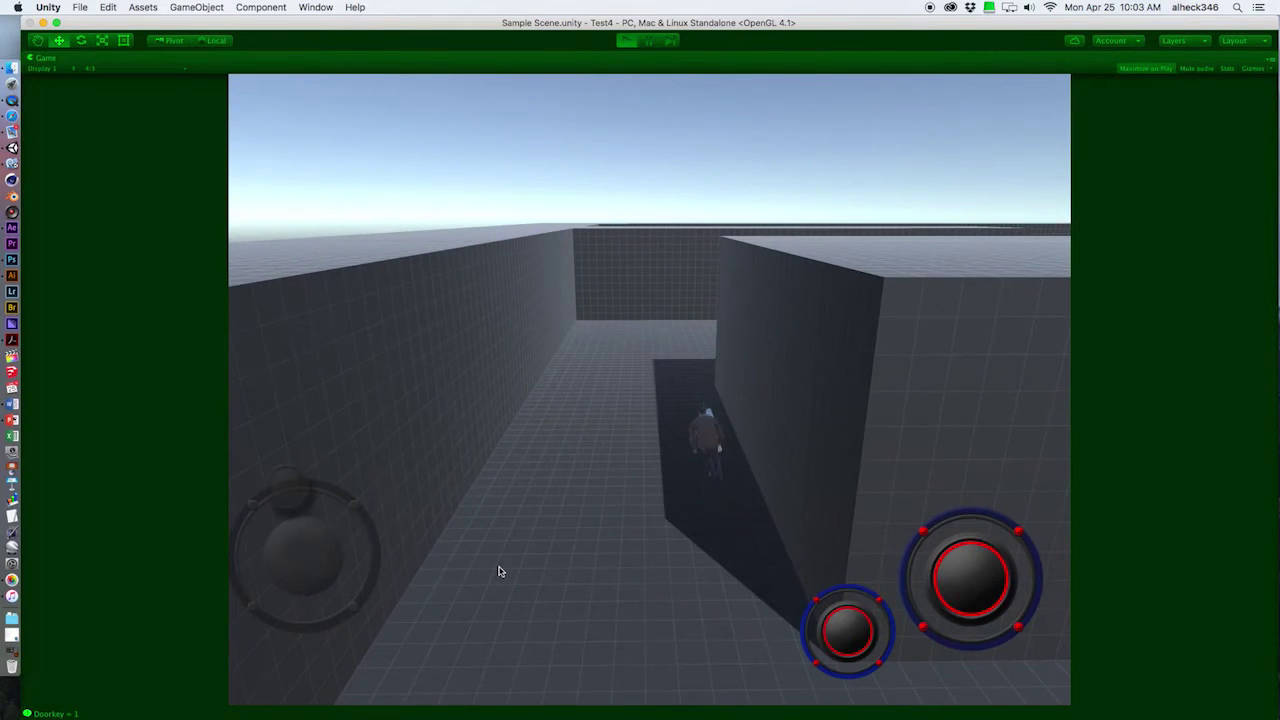
key(Right)
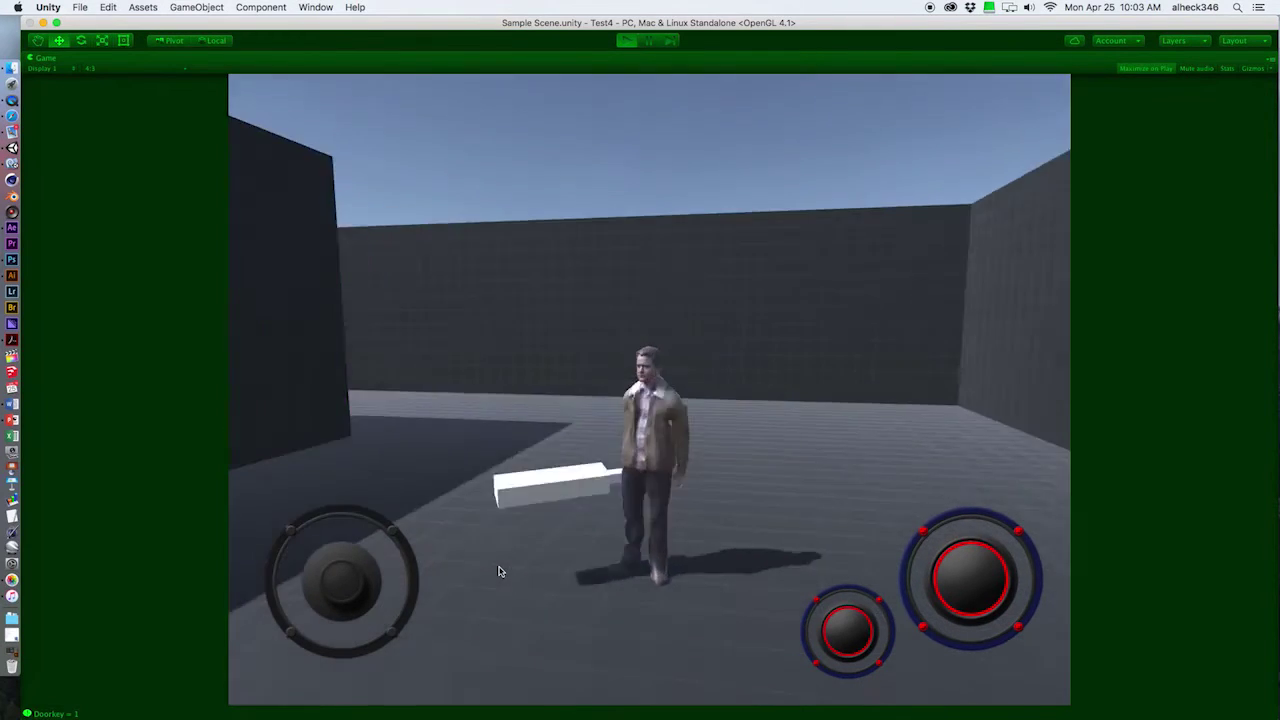
key(Left)
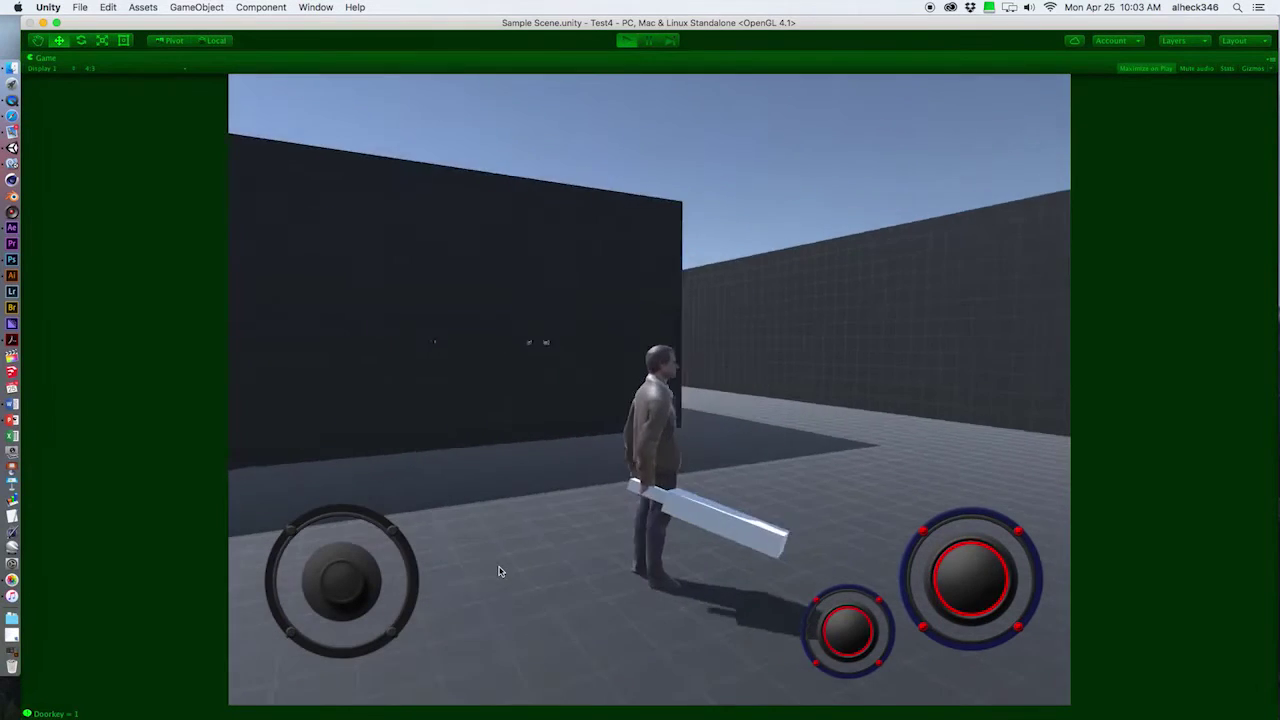
key(Down)
key(Up)
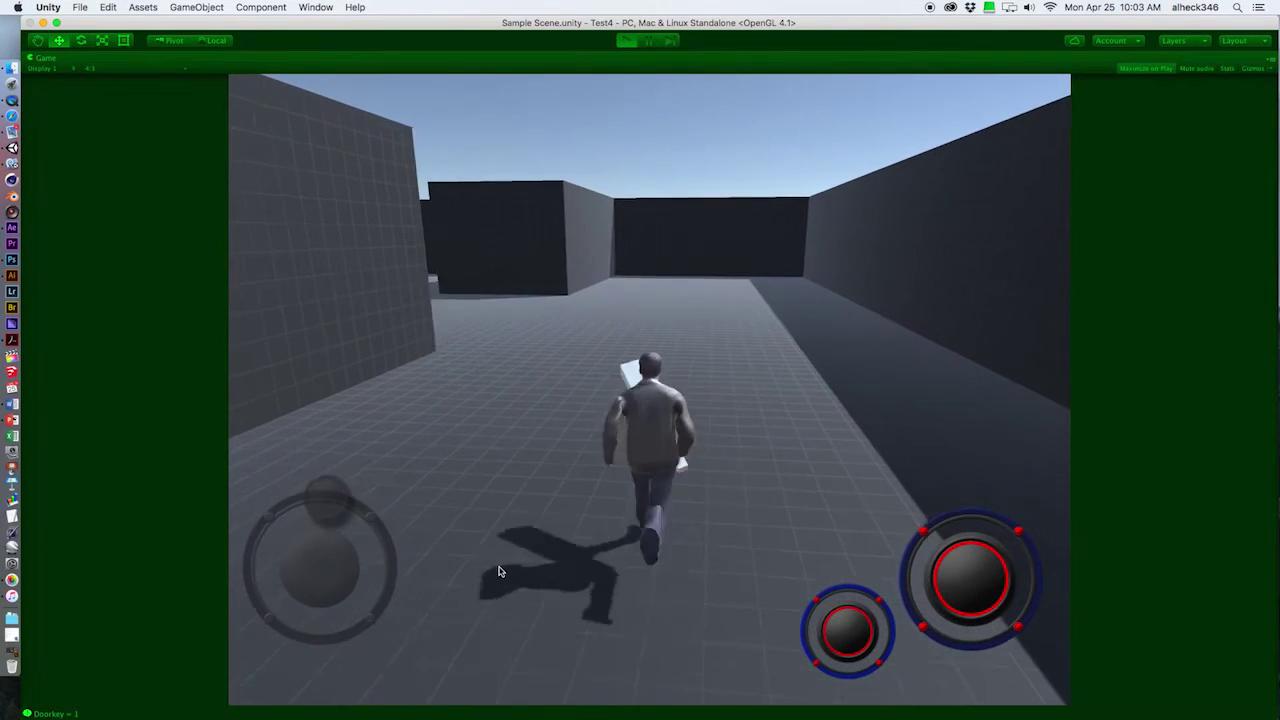
key(Left)
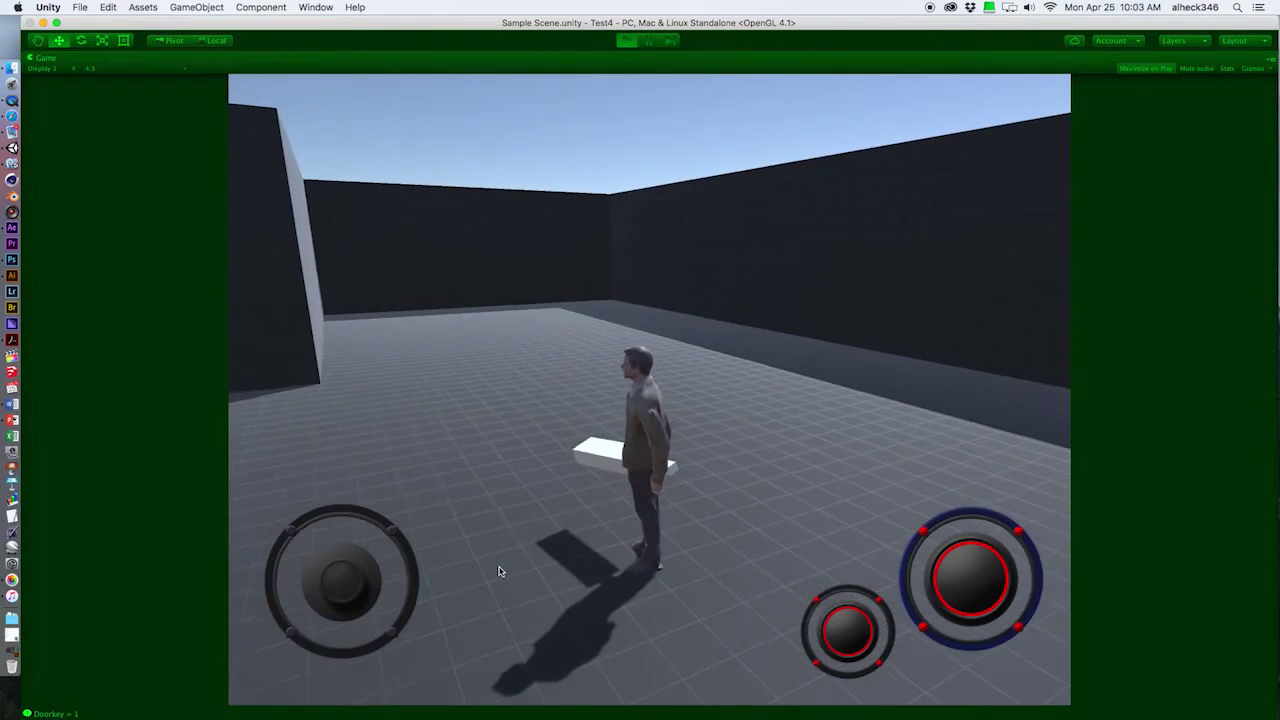
key(Left)
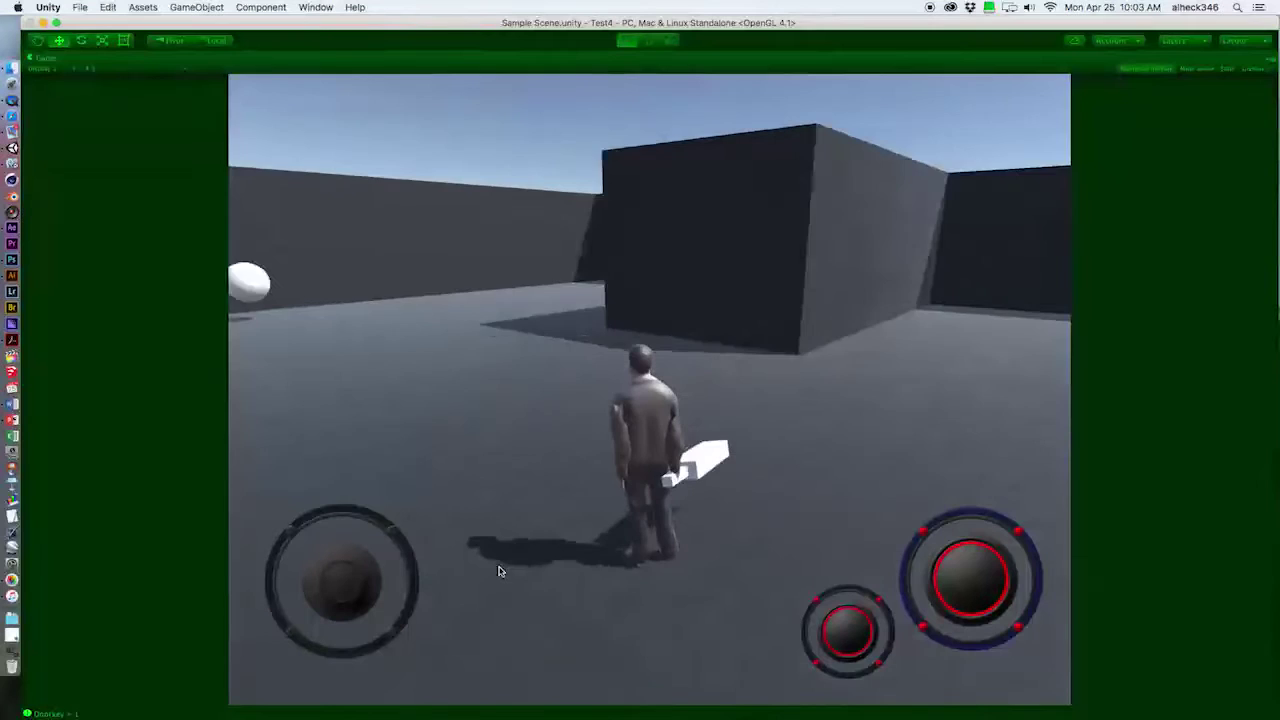
key(Up)
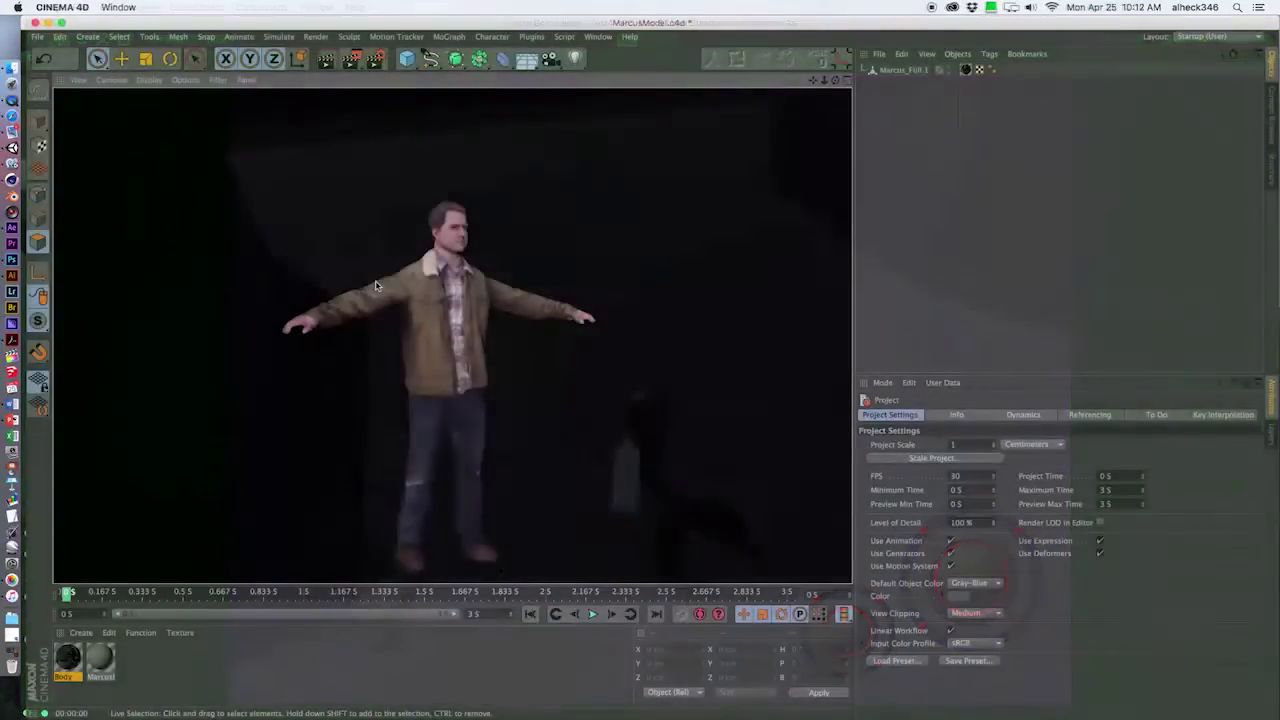
In Cinema 4D, switch to the MarcusFull.c4d document and scrub the rigged character's timeline to 0.967 s
click(597, 37)
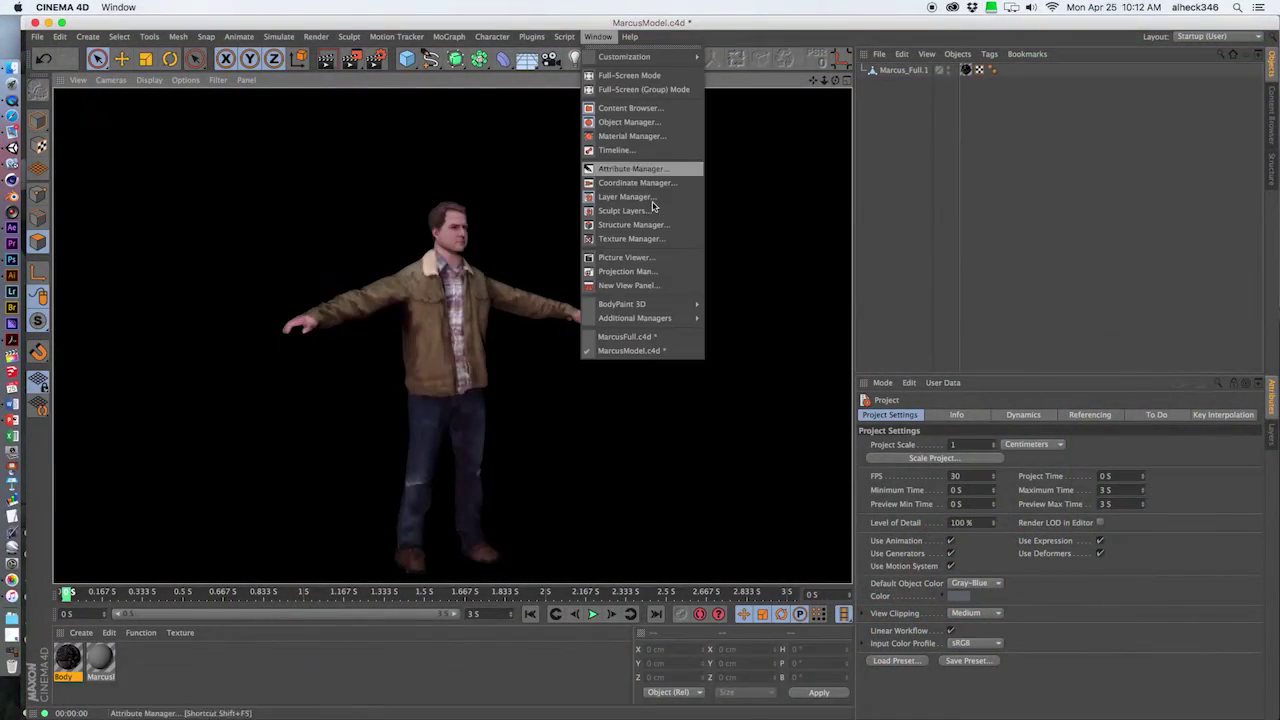
click(628, 337)
scroll(469, 328, down, 5)
drag(469, 328, 465, 308)
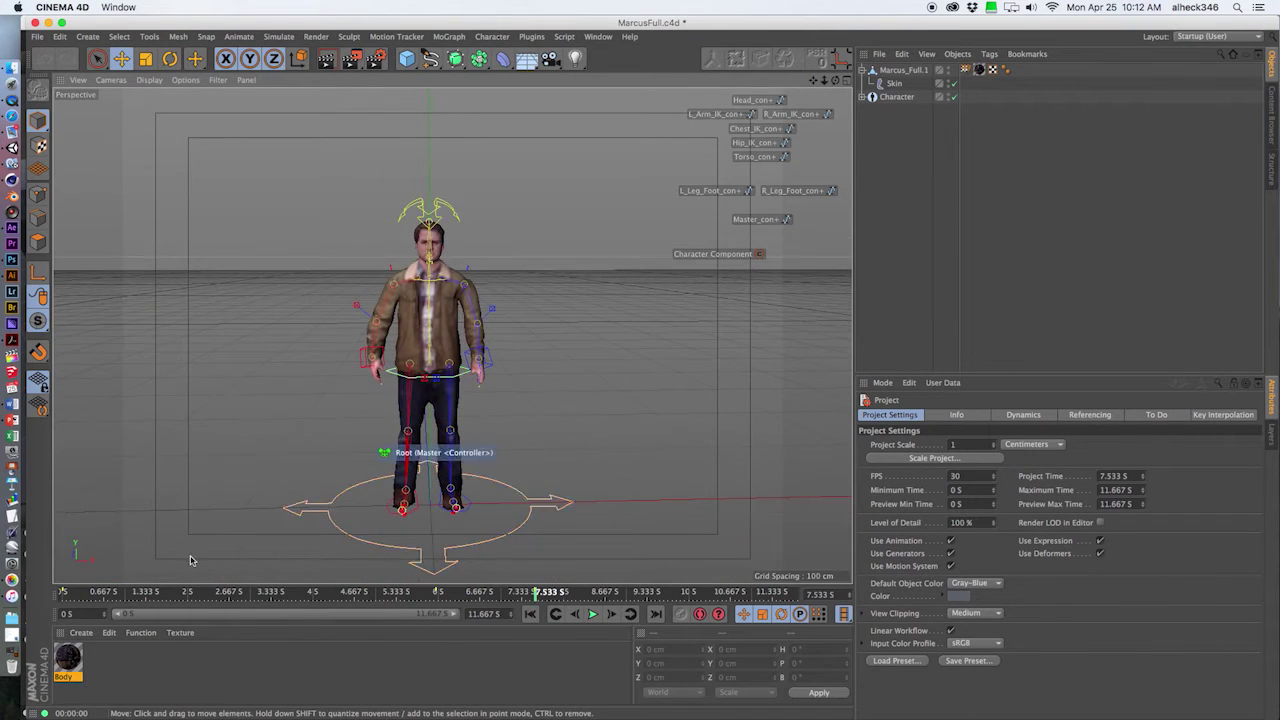
drag(113, 596, 191, 595)
drag(420, 589, 124, 594)
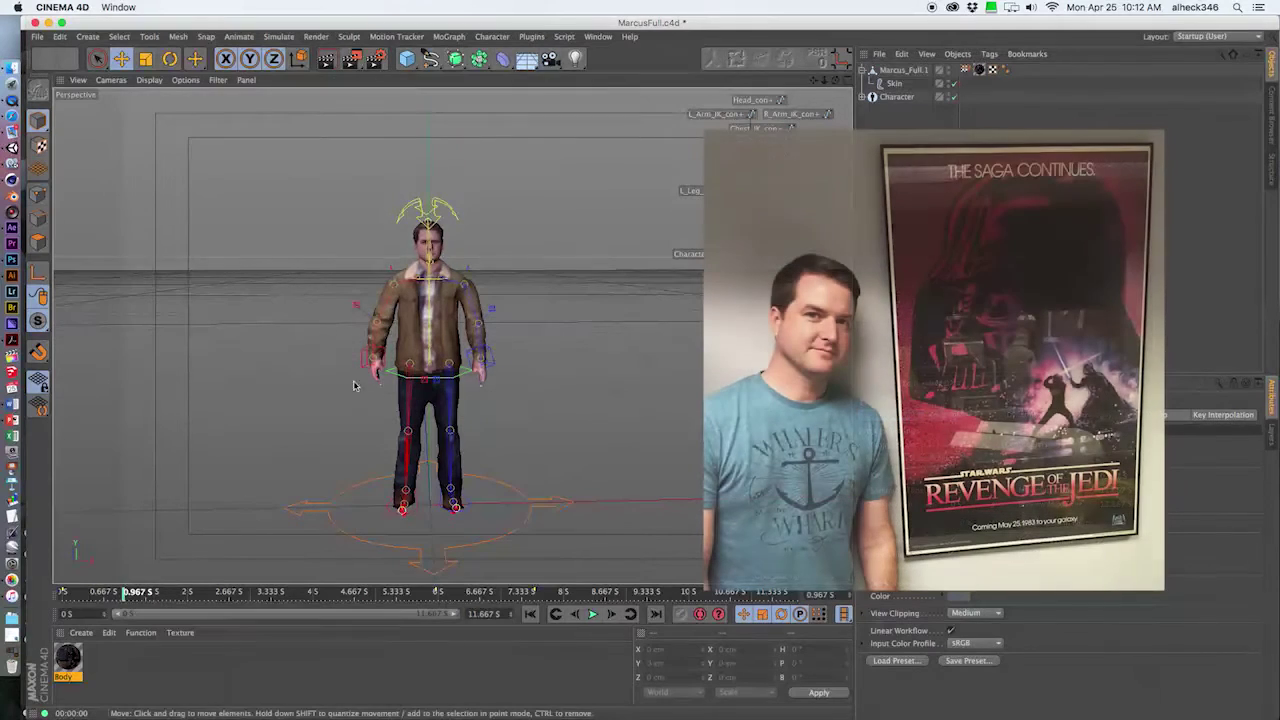
Render the view of the rigged character from the side and from a closer front angle
drag(435, 335, 318, 287)
key(super+r)
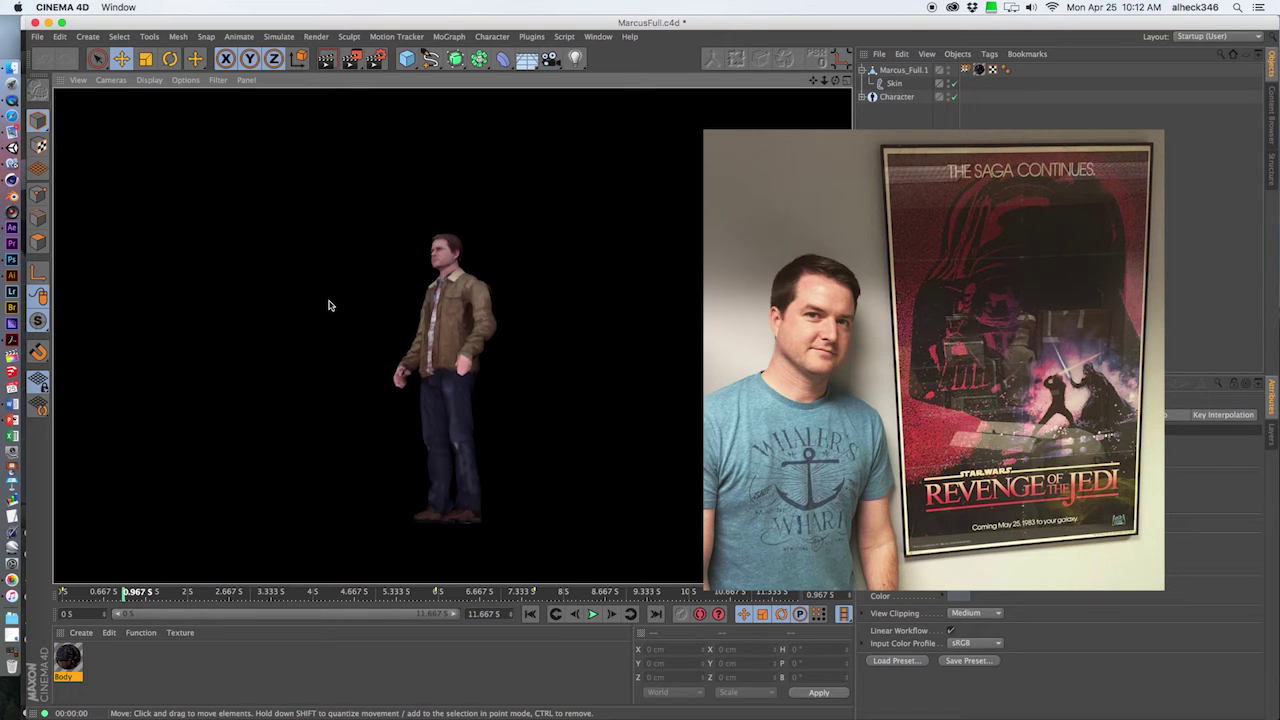
drag(435, 271, 403, 289)
scroll(435, 265, up, 5)
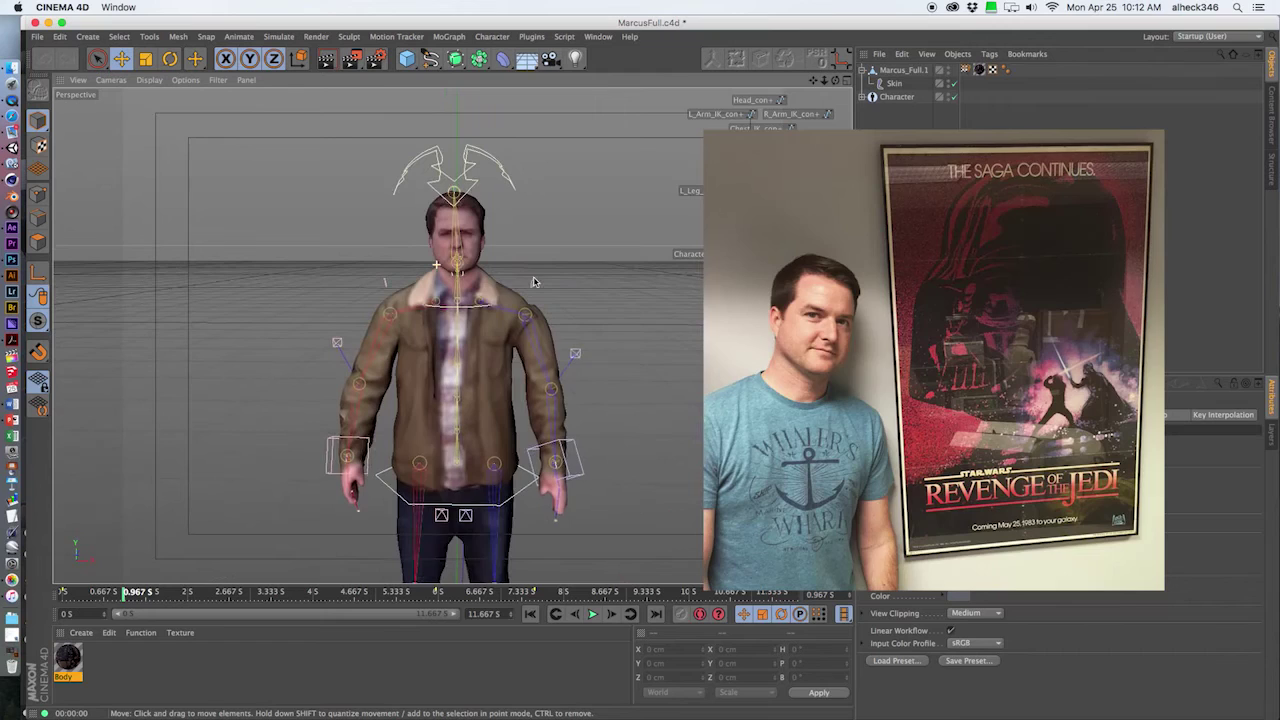
key(super+r)
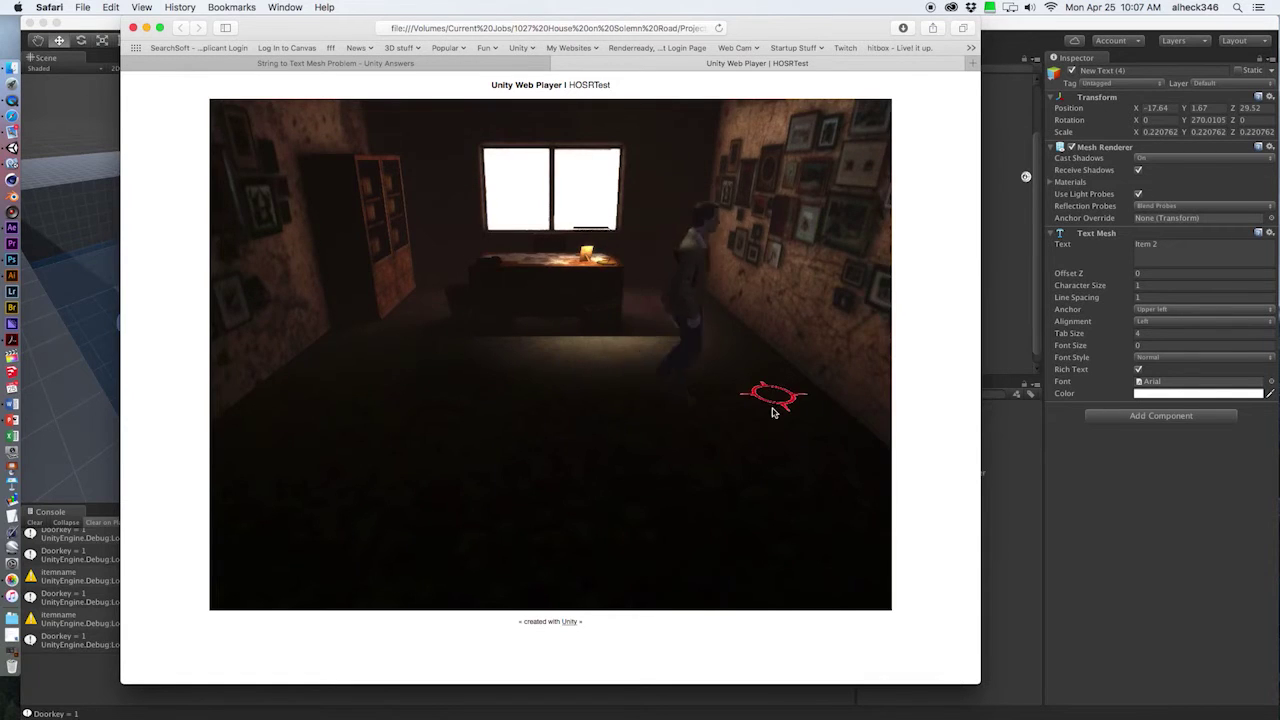
In the Safari web player build, send the character to the picture wall and read through its commentary
click(772, 398)
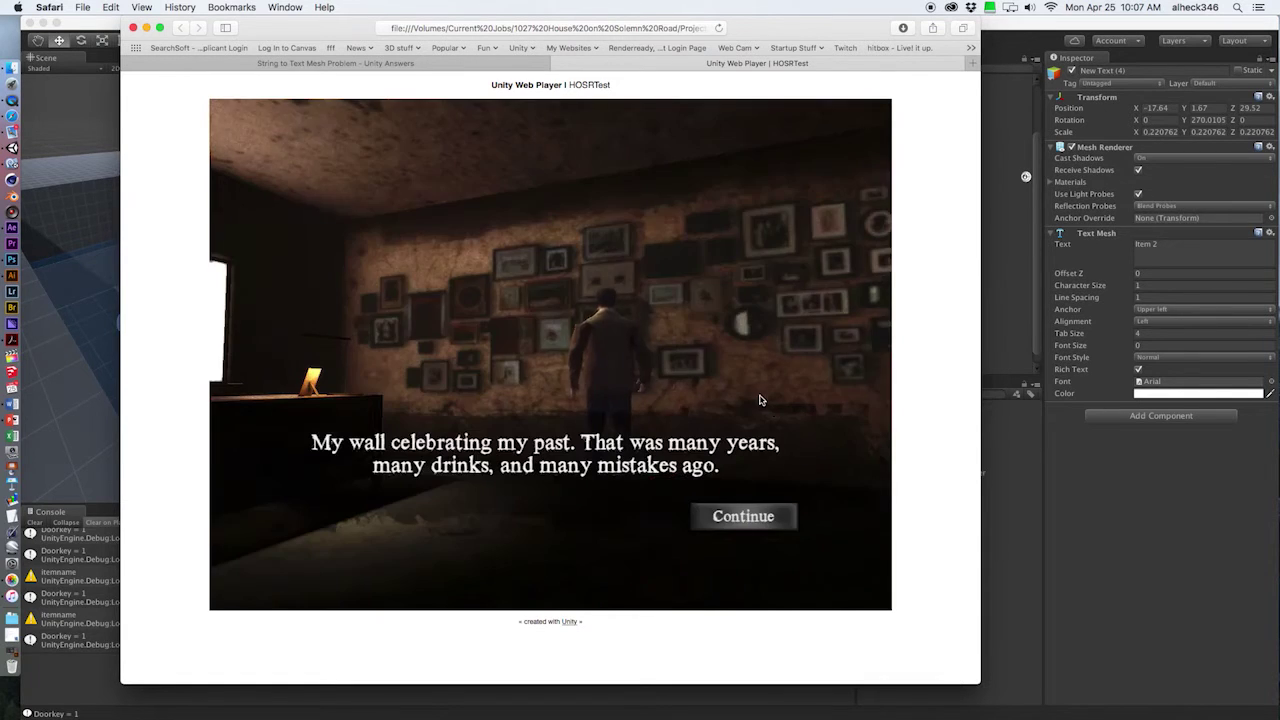
click(762, 518)
click(743, 517)
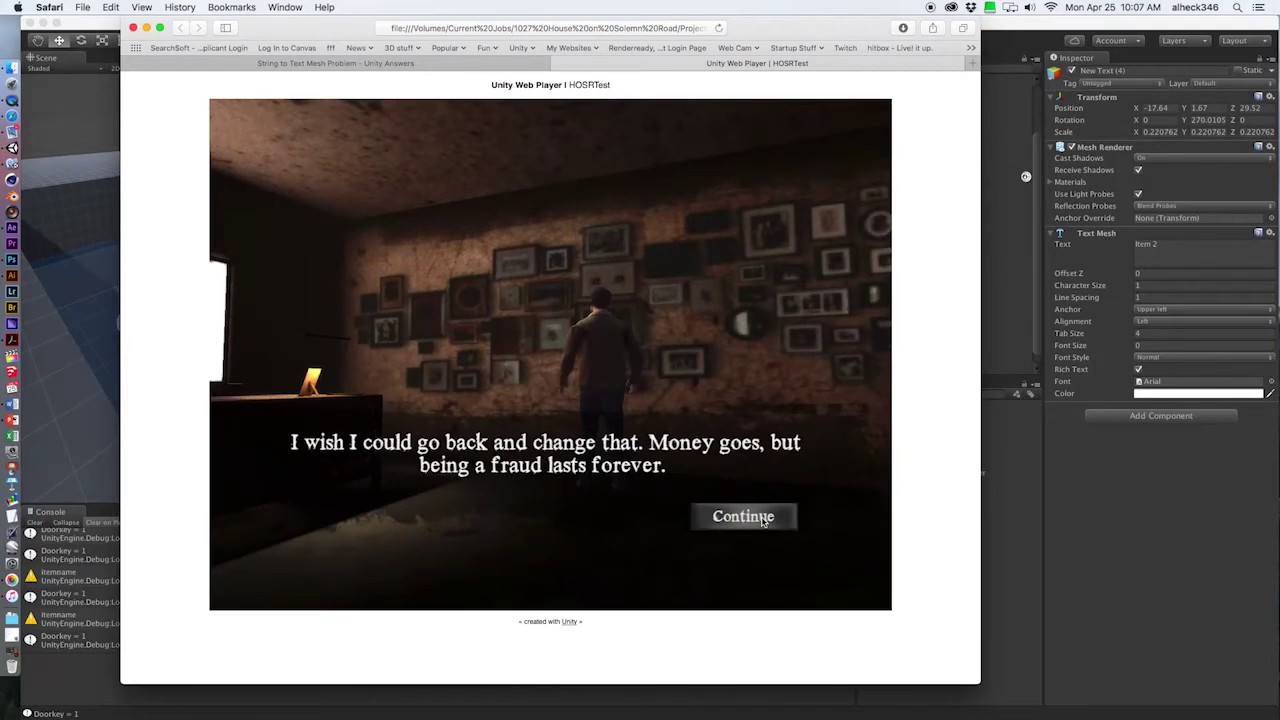
click(743, 517)
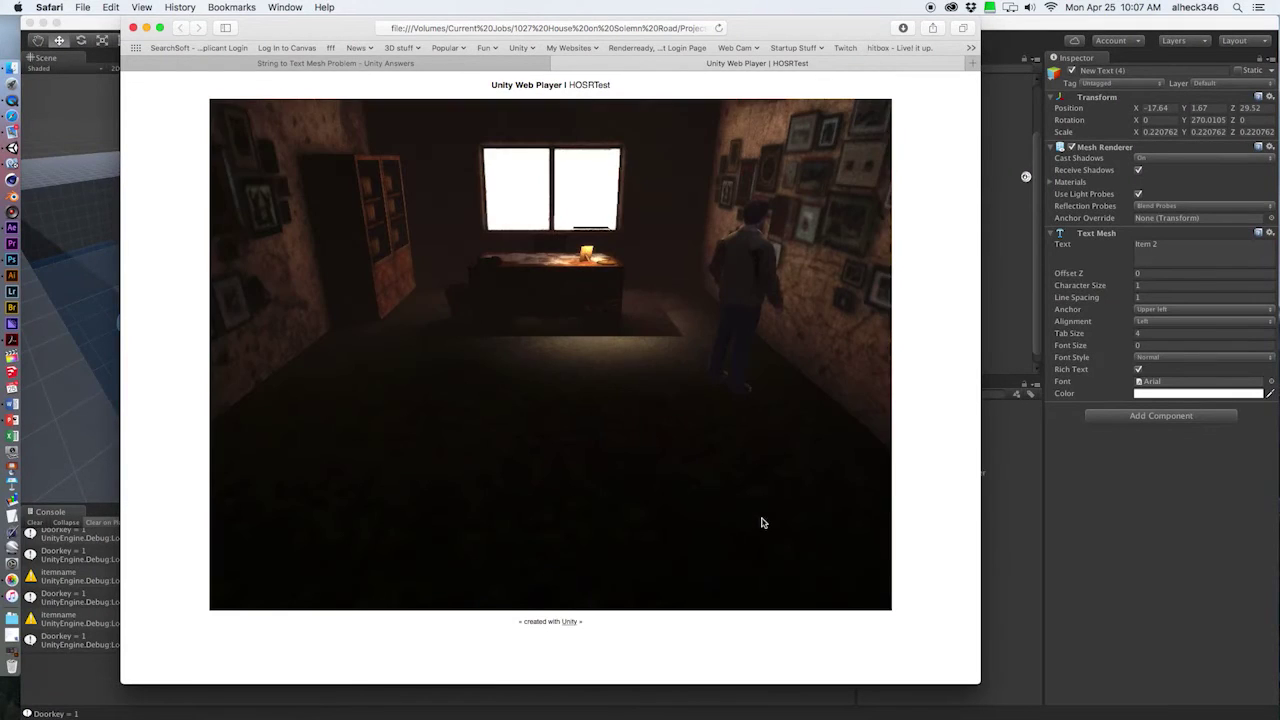
Examine the news clippings and the bills on the office desk, continuing past each comment
click(553, 290)
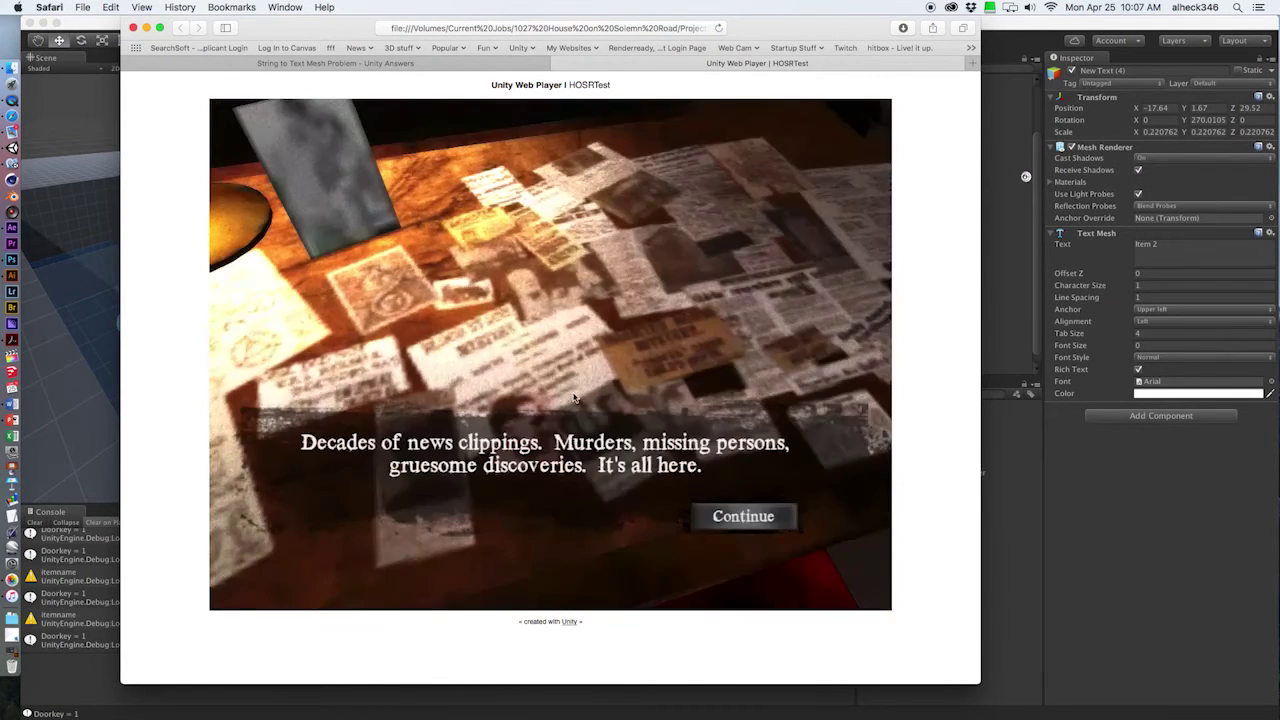
click(743, 517)
click(743, 517)
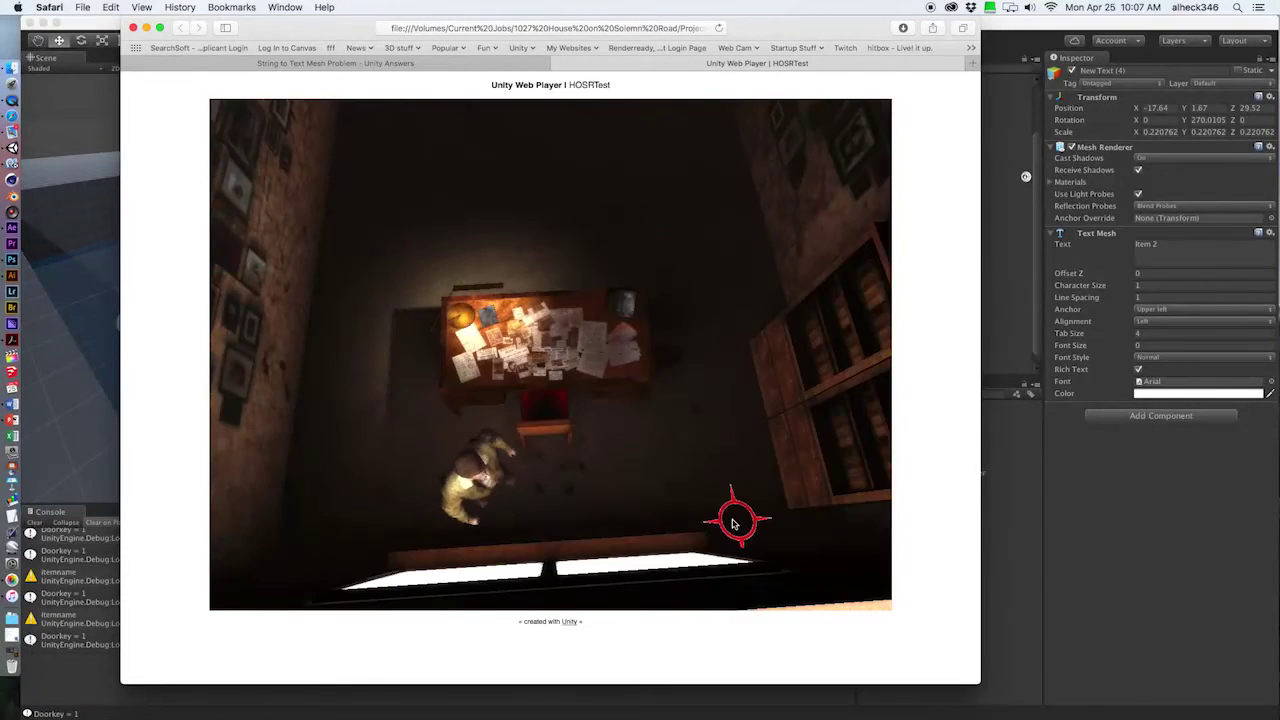
click(731, 520)
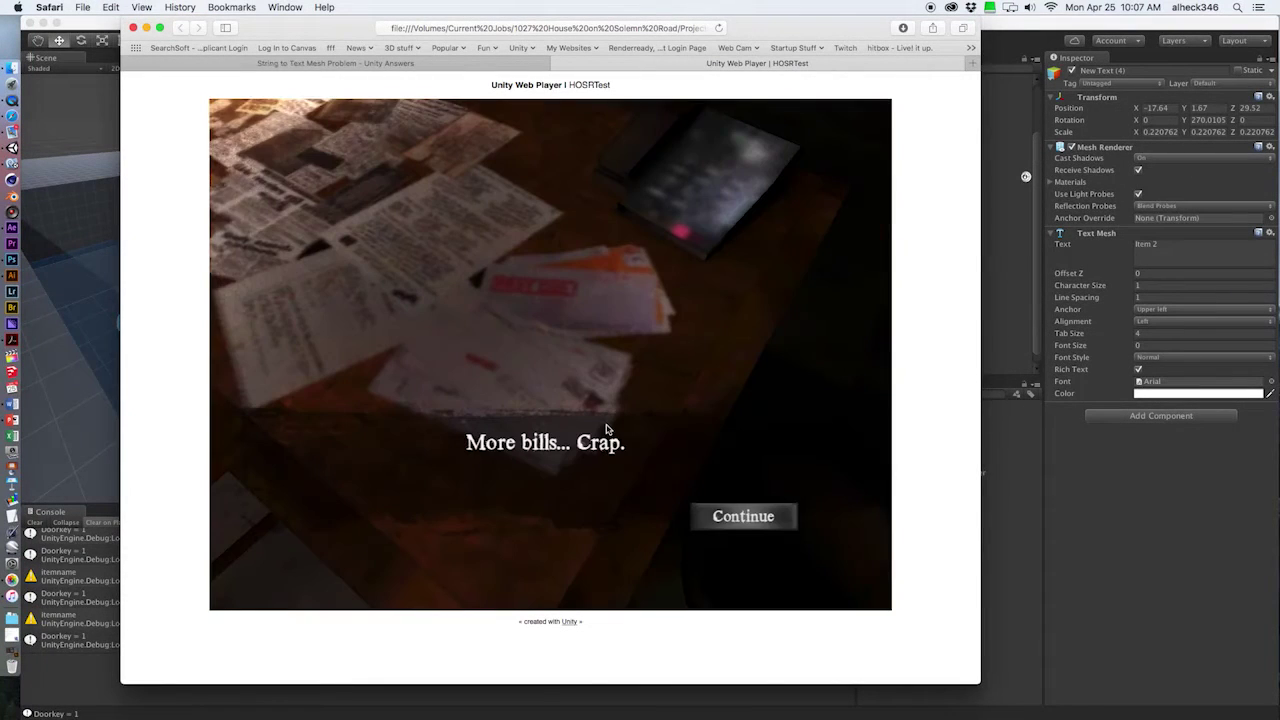
click(743, 517)
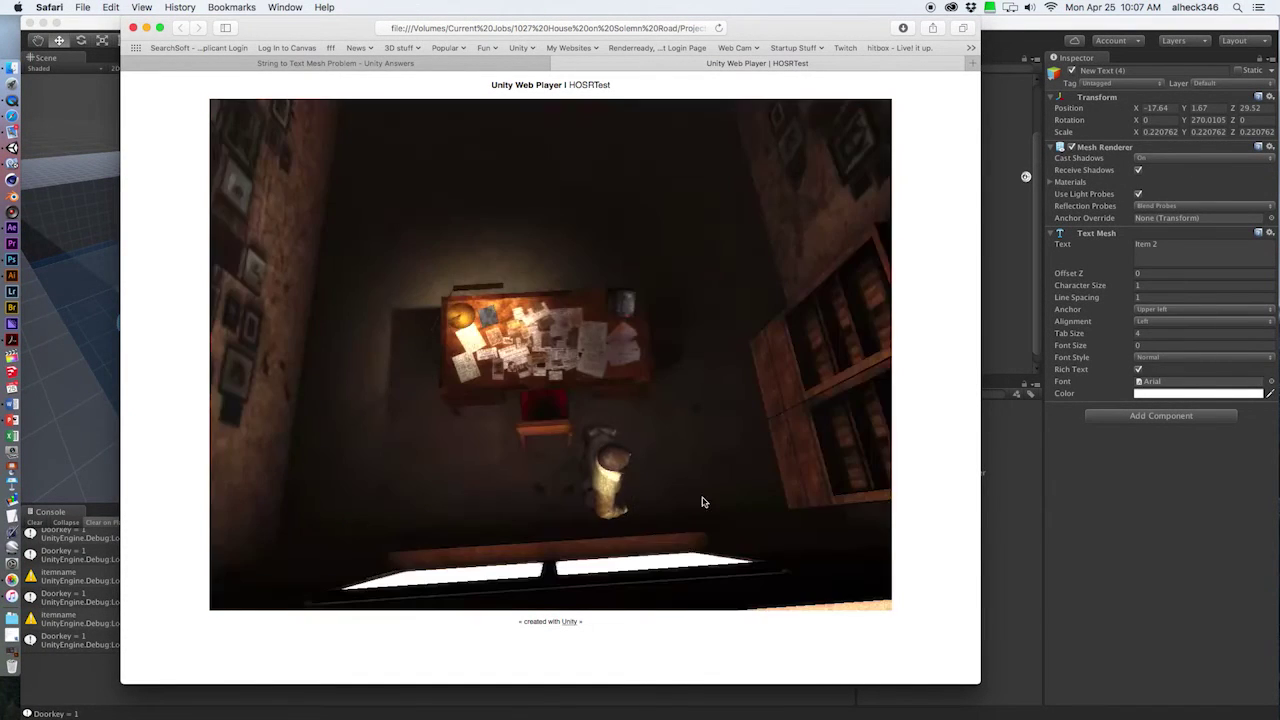
Leave the office, walk the character across the rainy street, and skip the cutscene
click(627, 266)
click(386, 258)
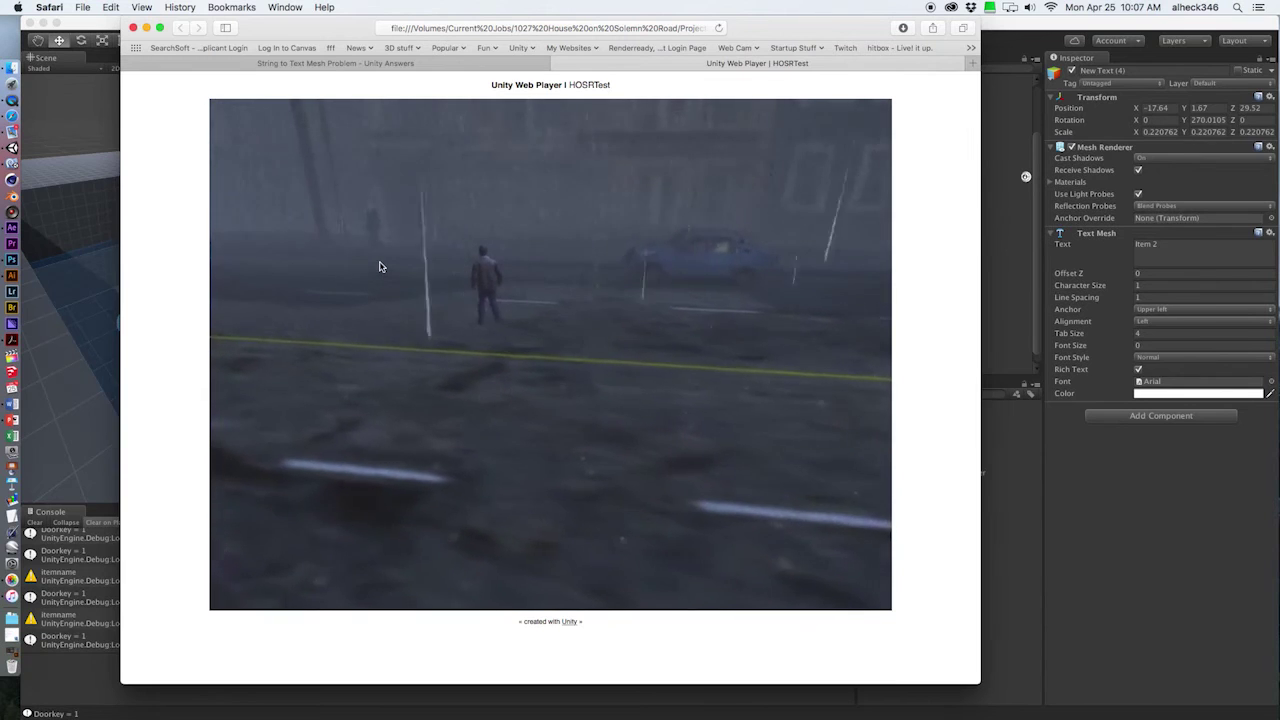
click(479, 329)
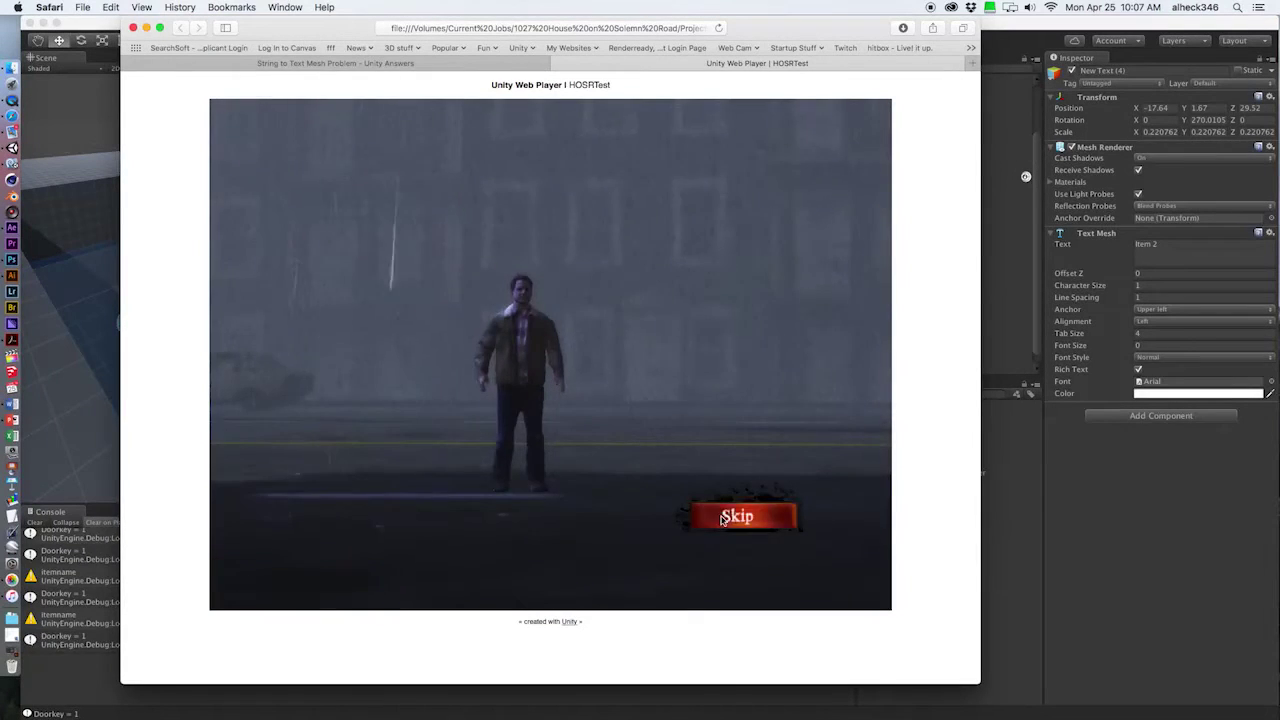
click(718, 520)
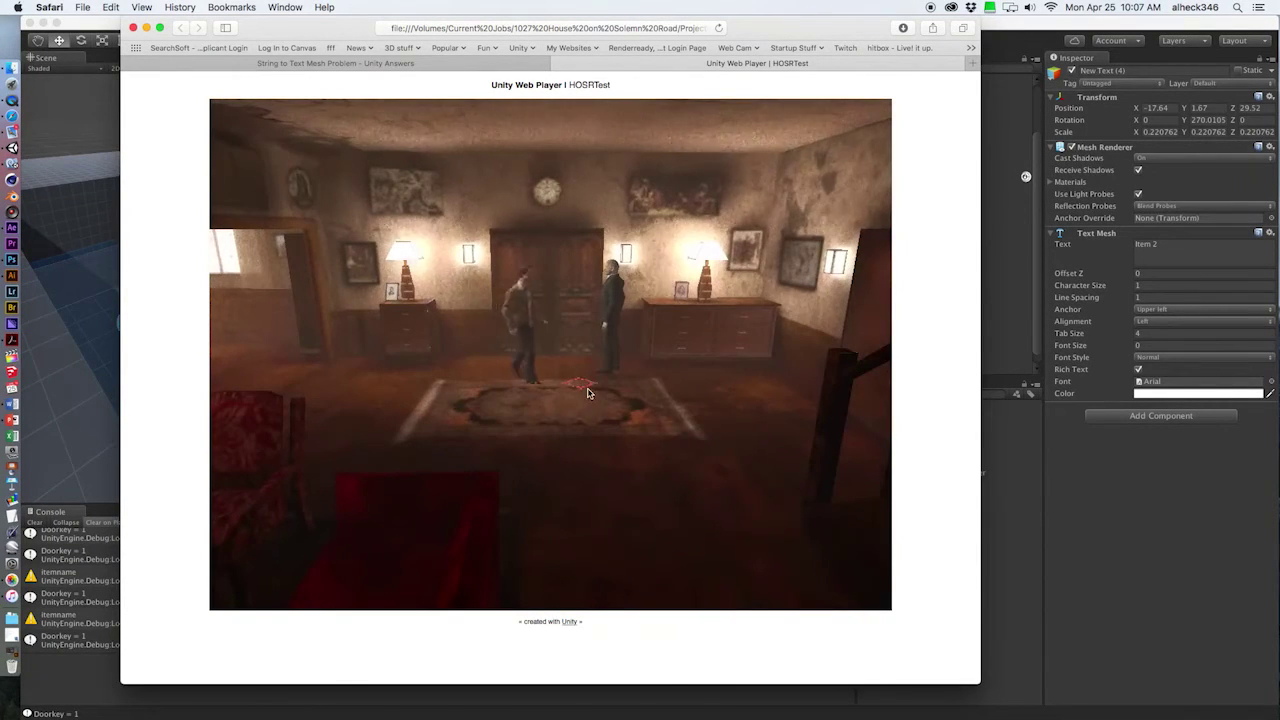
Play through the foyer and living room scenes with the man in the suit
click(713, 511)
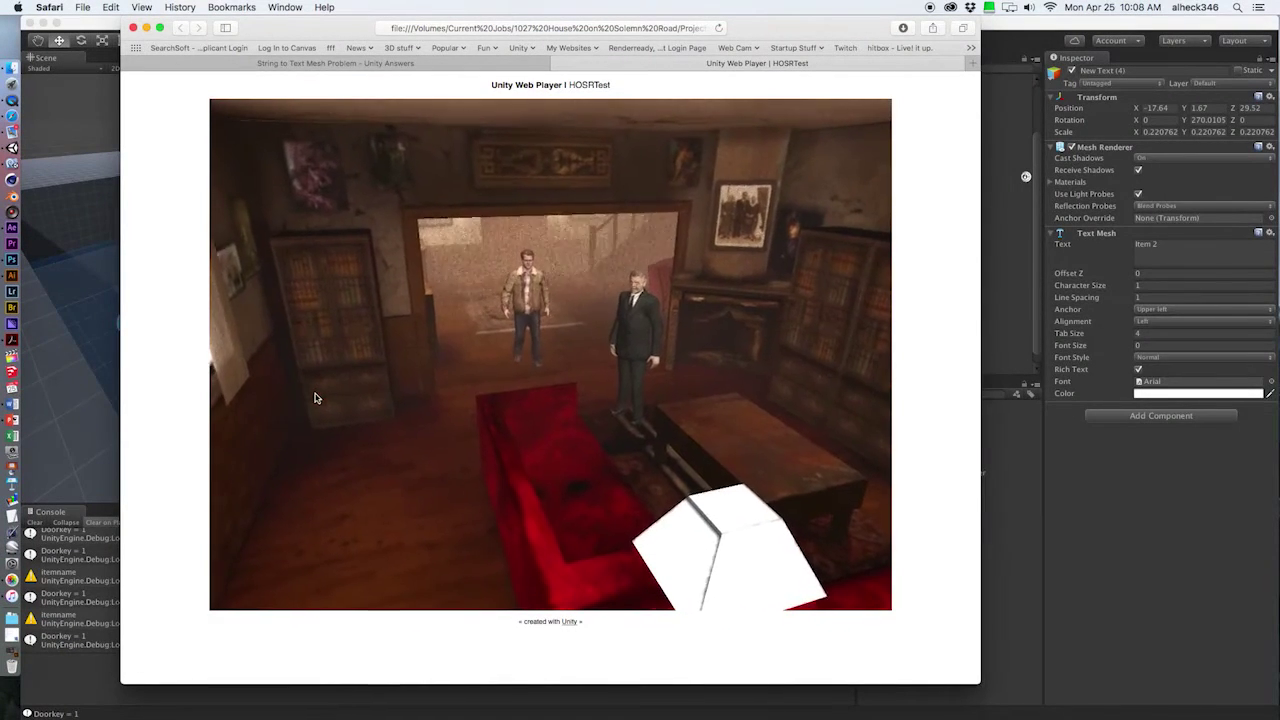
click(516, 399)
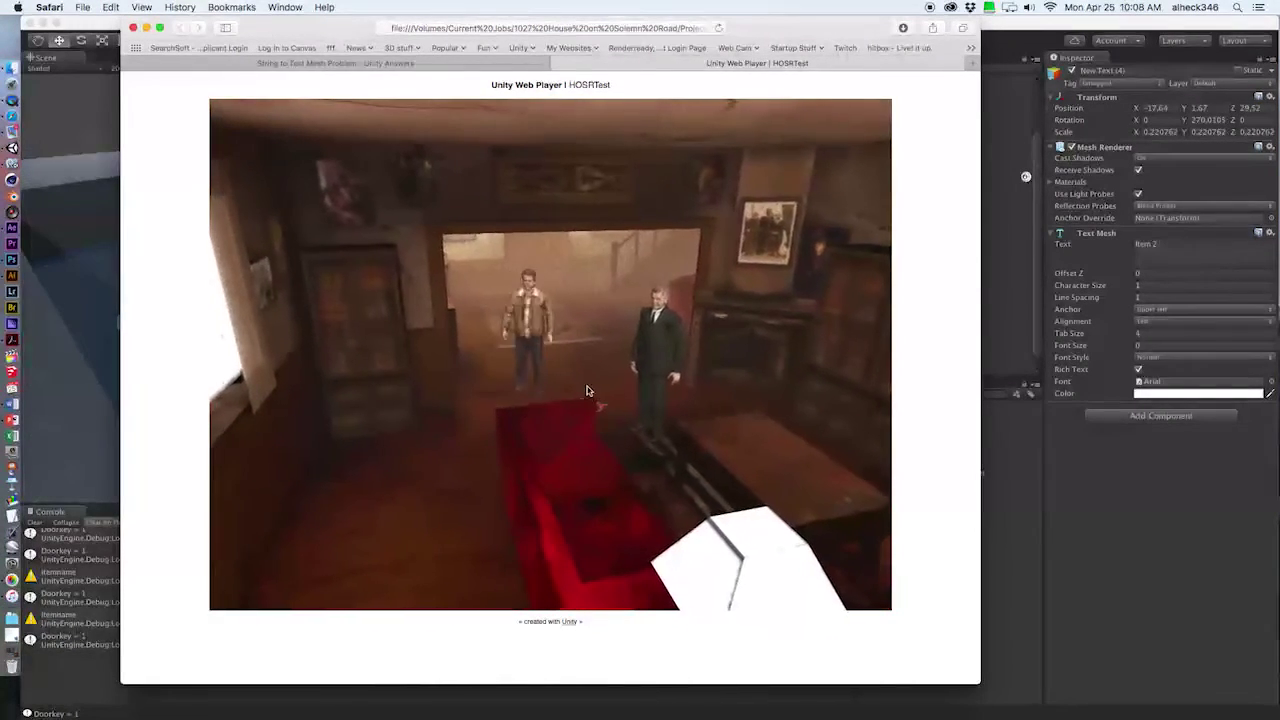
click(722, 517)
click(720, 519)
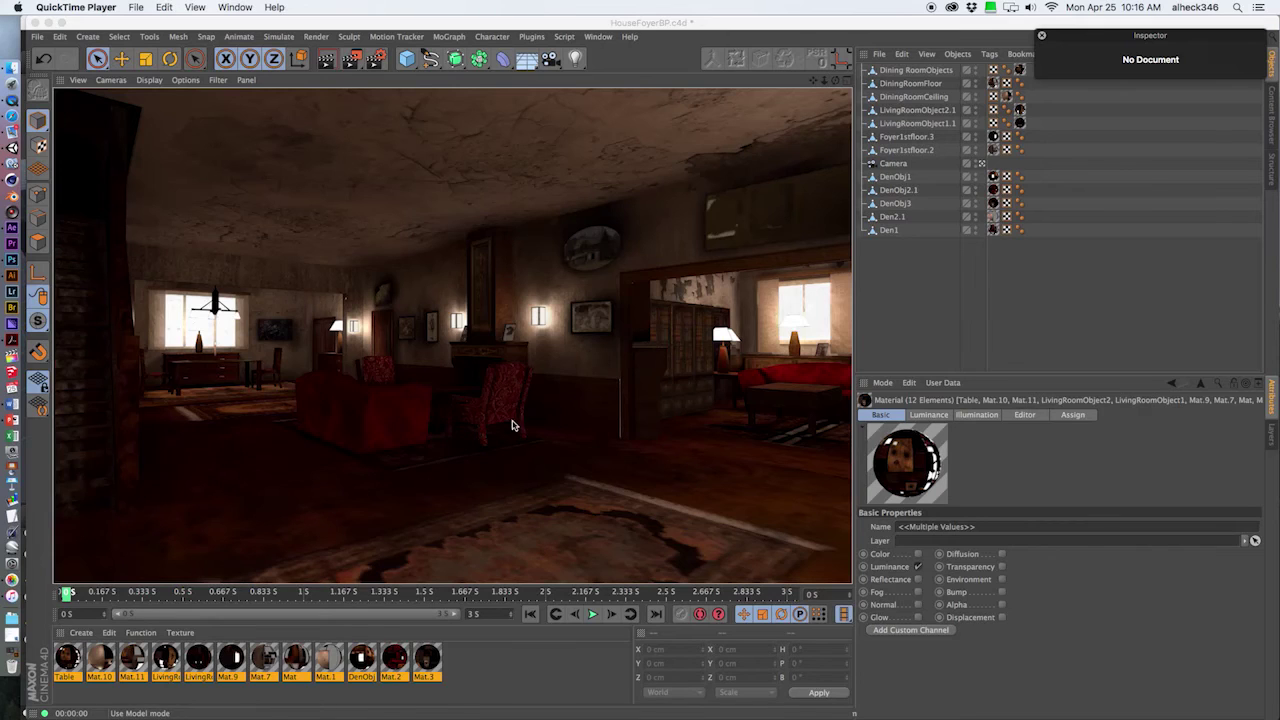
In Cinema 4D, look around the HouseFoyerBP.c4d interior from the foyer and living room to the dining room
drag(513, 426, 437, 437)
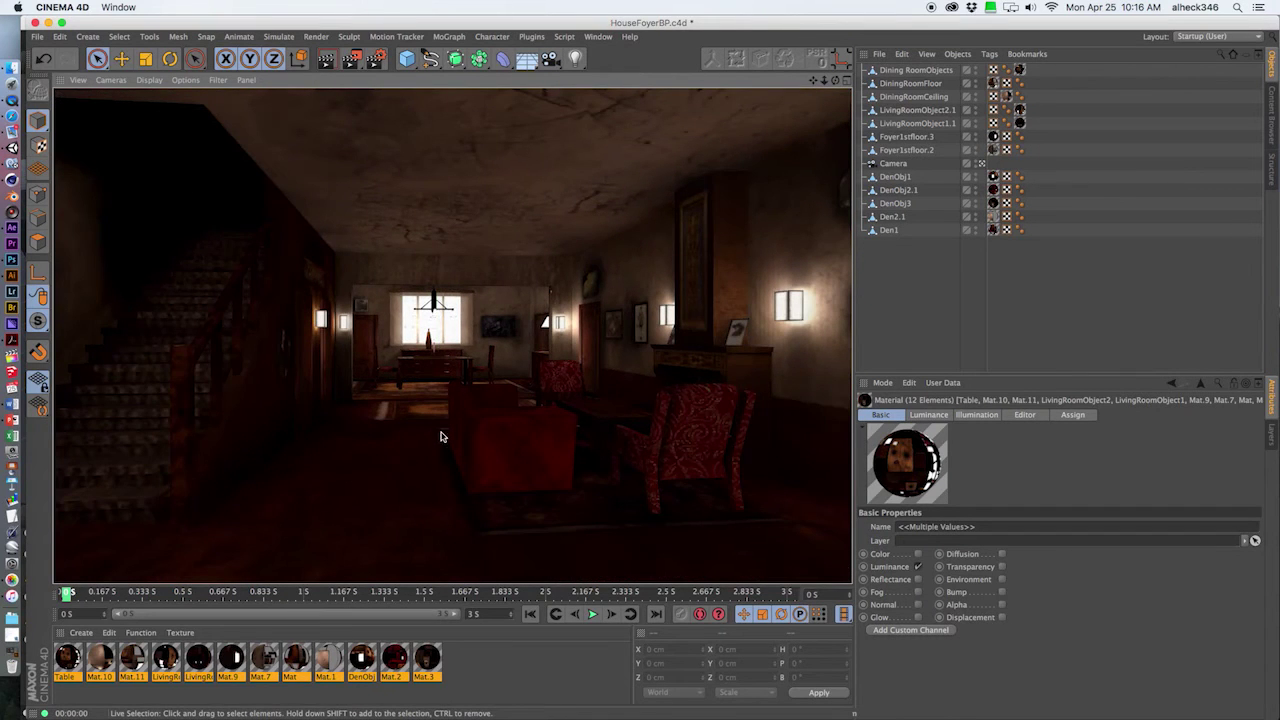
drag(480, 345, 533, 358)
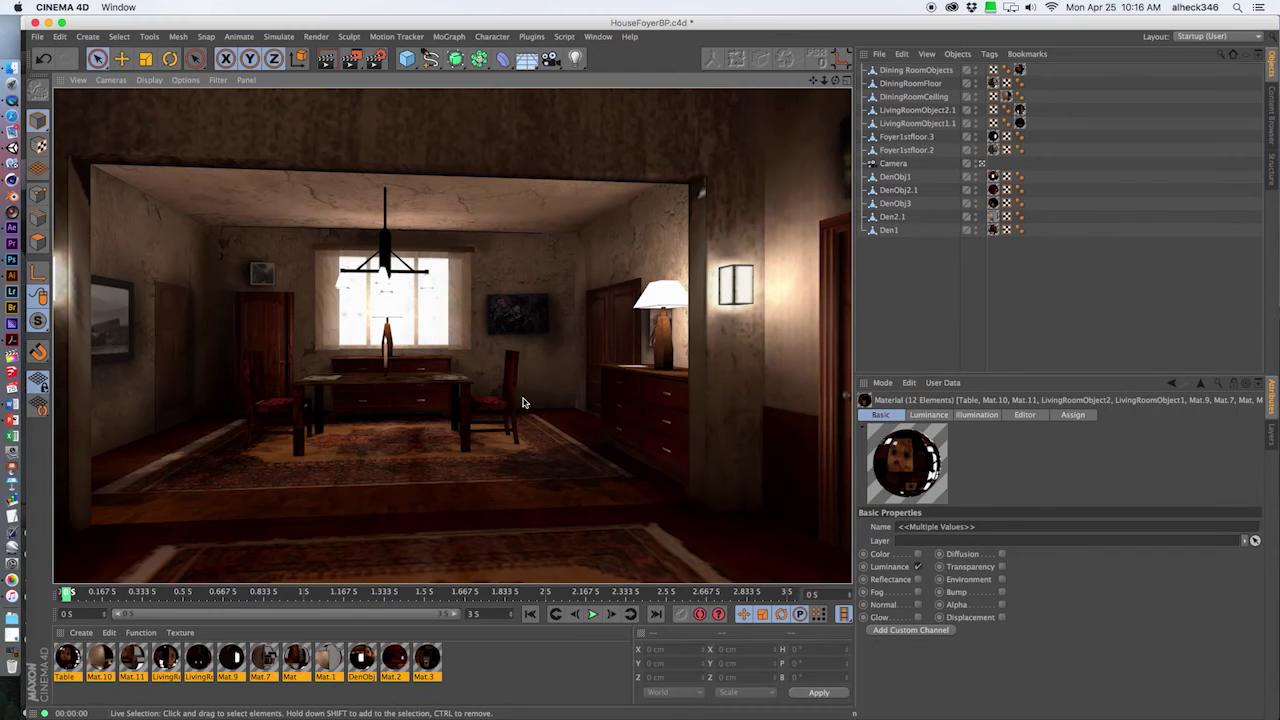
scroll(507, 425, down, 10)
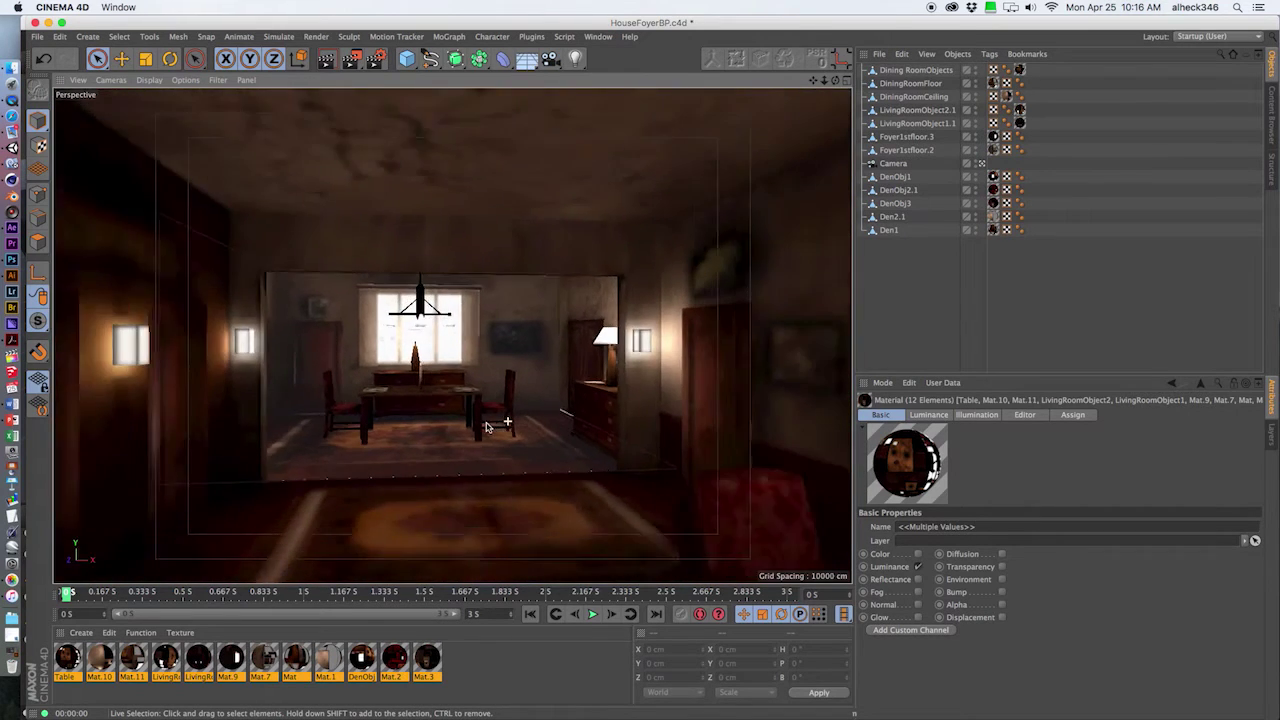
Look around the living room from the dining room opening to the fireplace, armchairs and side lamp
drag(629, 446, 425, 381)
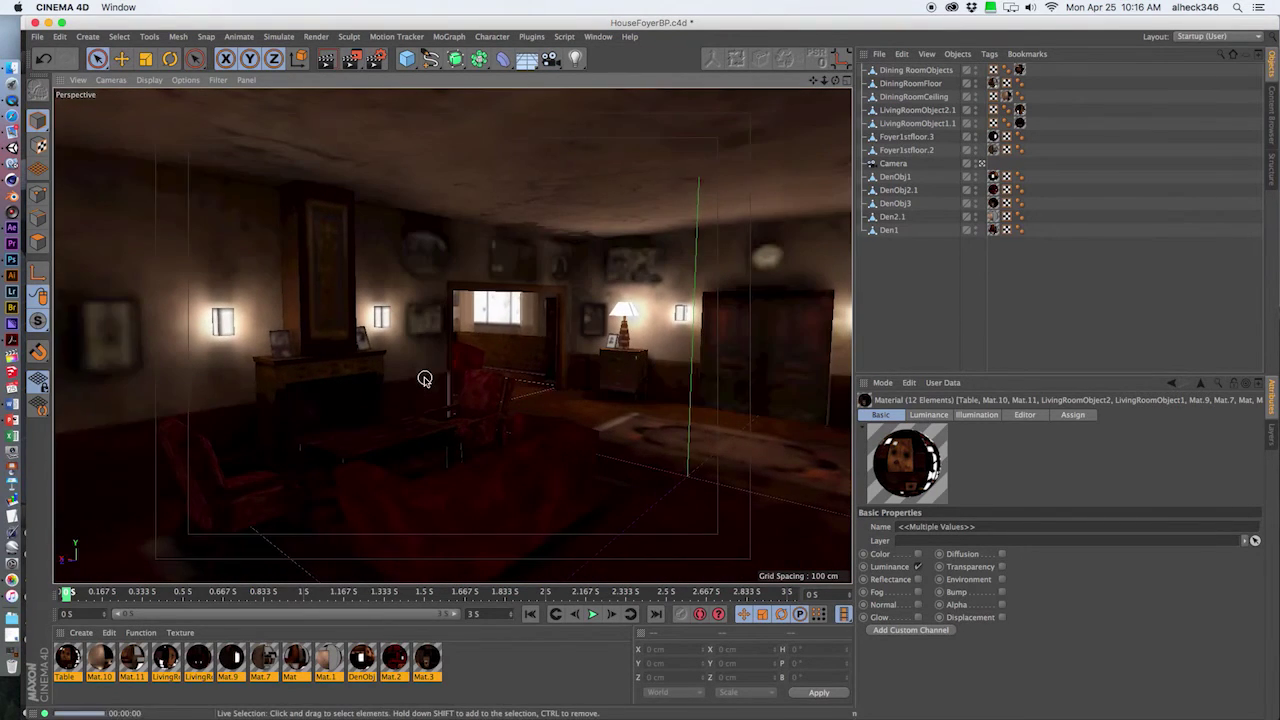
drag(508, 341, 366, 363)
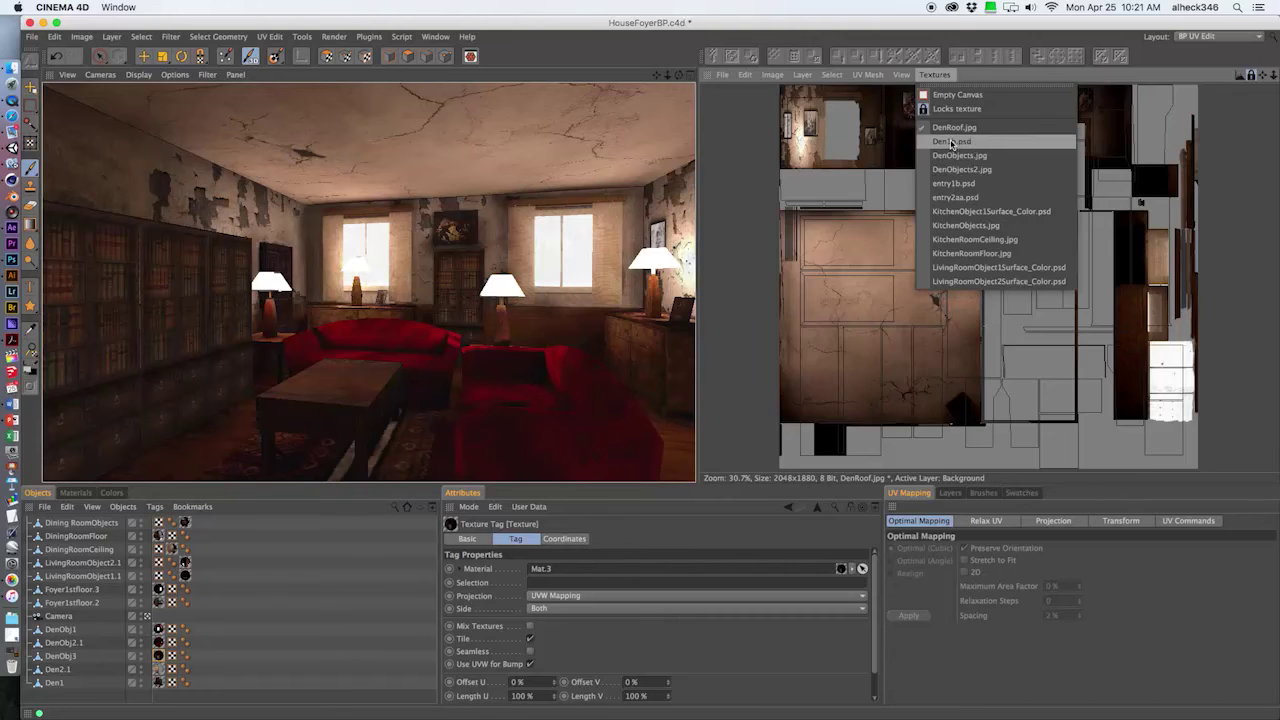
Display the textures Den1b.psd, DenObjects.jpg, KitchenRoomCeiling.jpg and entry2aa.psd one after another in the UV texture view
click(950, 134)
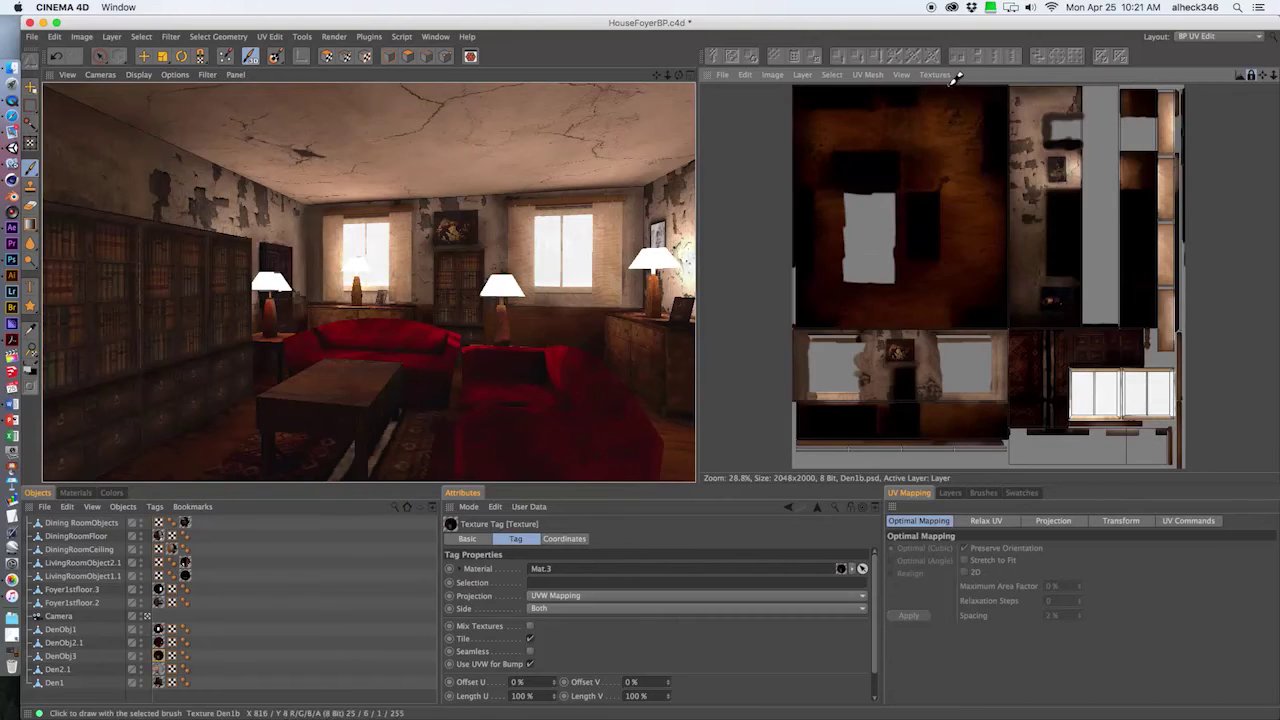
click(938, 75)
click(947, 162)
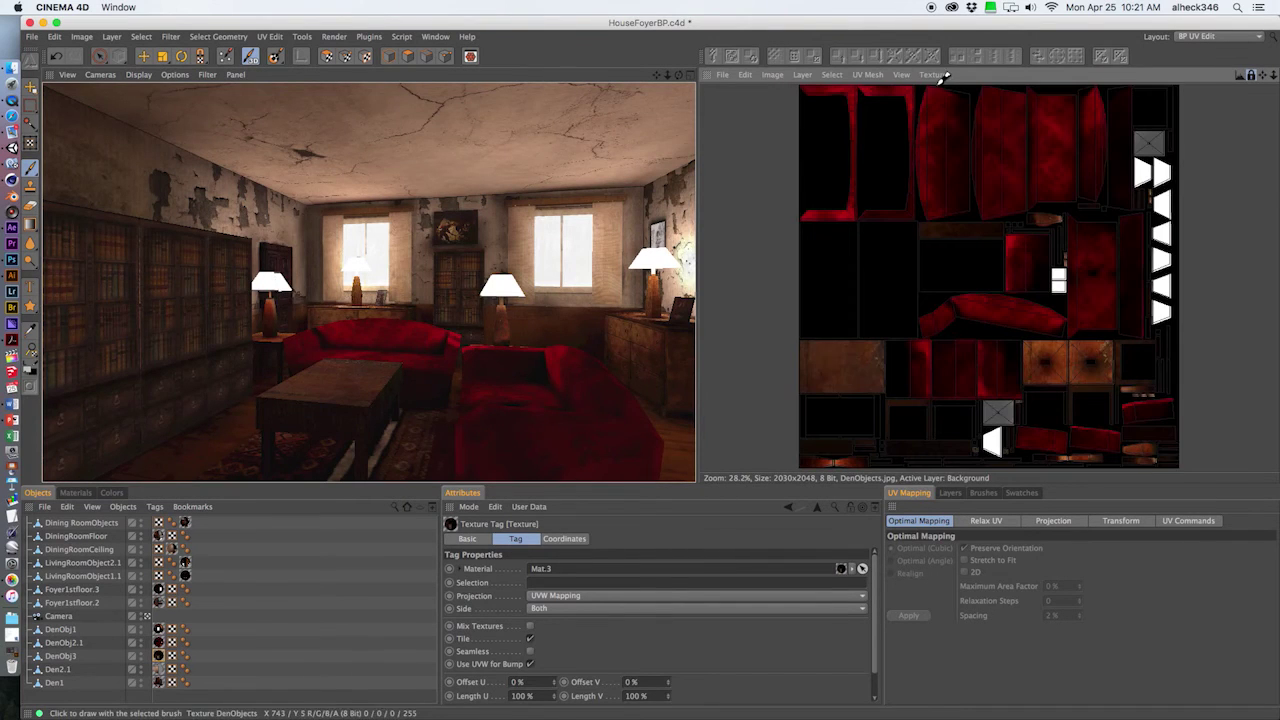
click(934, 76)
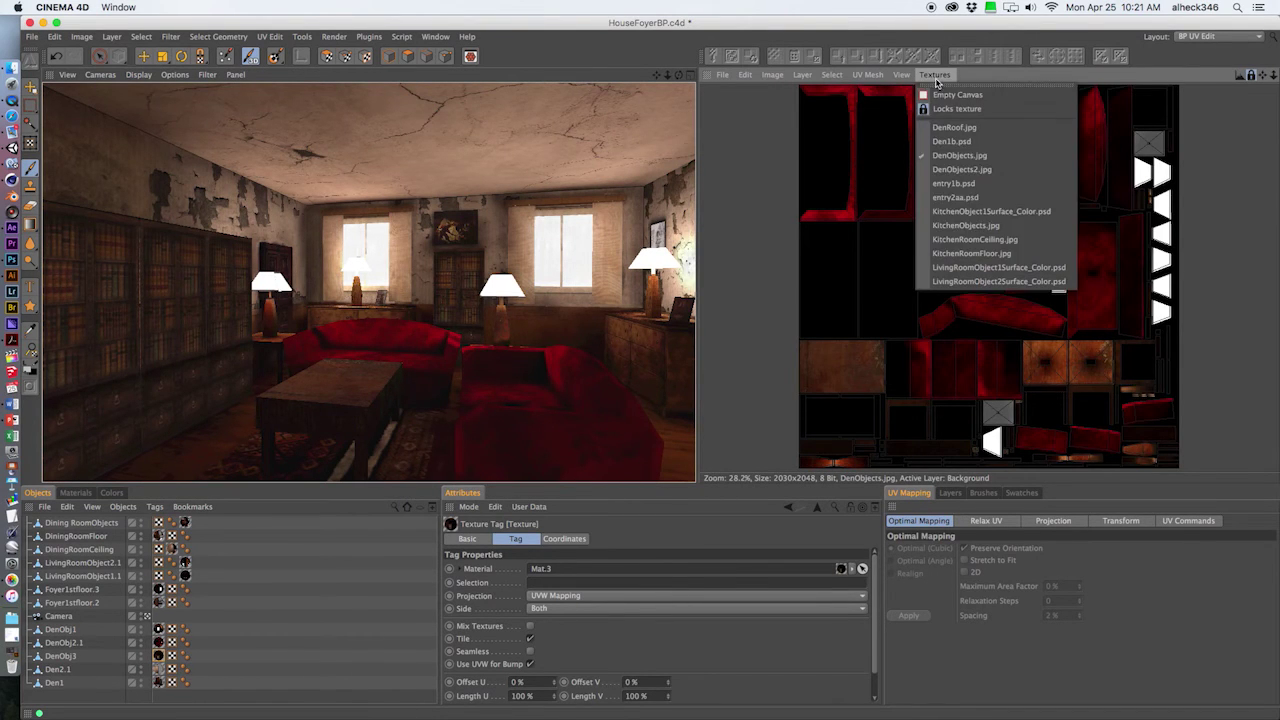
click(937, 242)
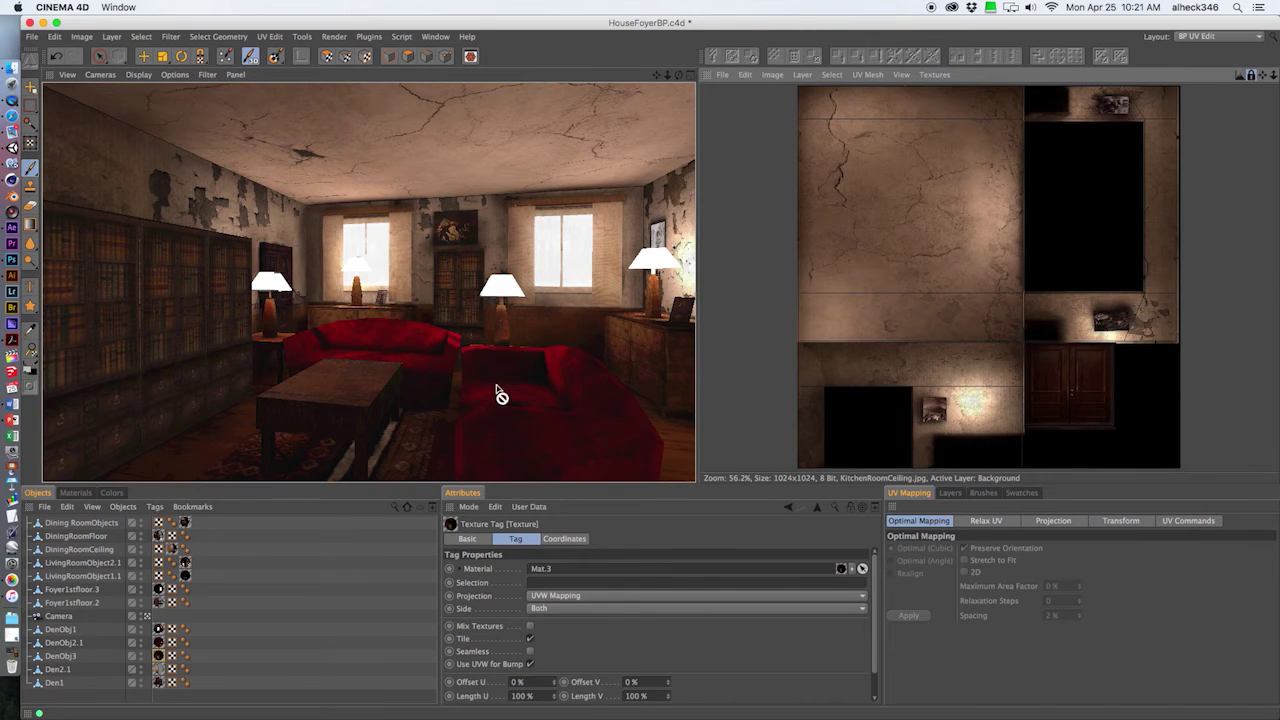
click(937, 76)
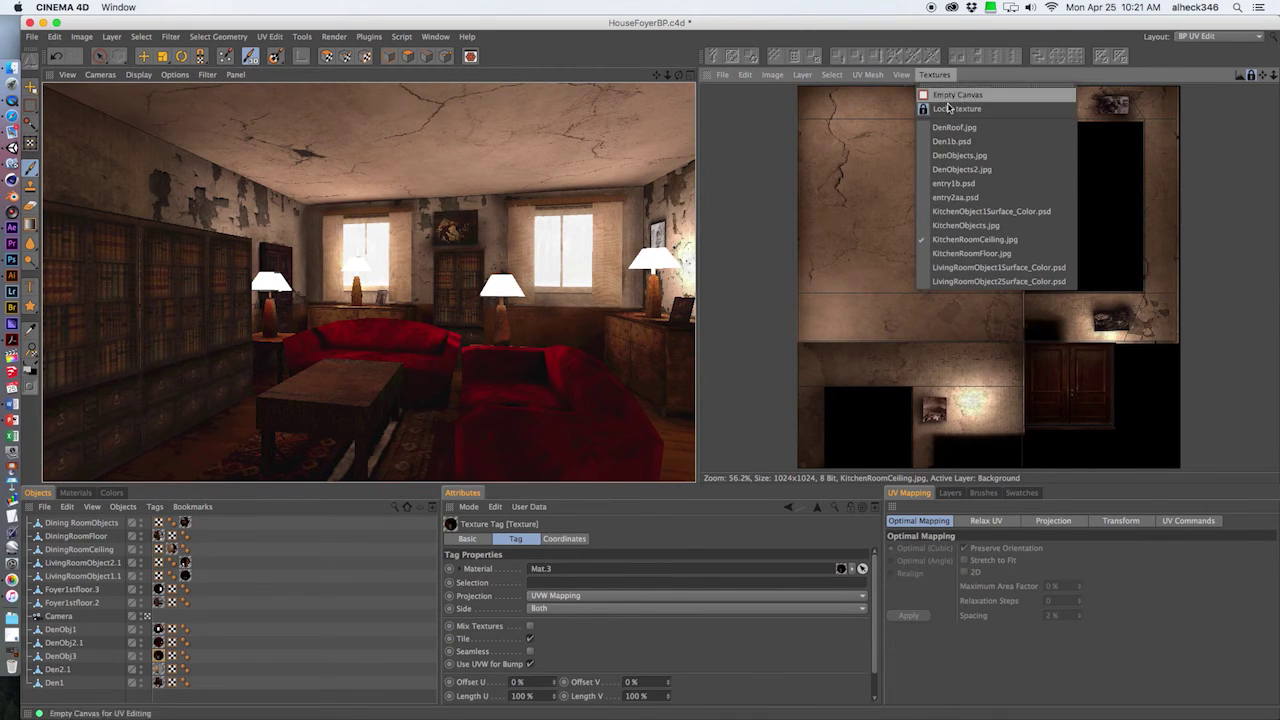
click(962, 196)
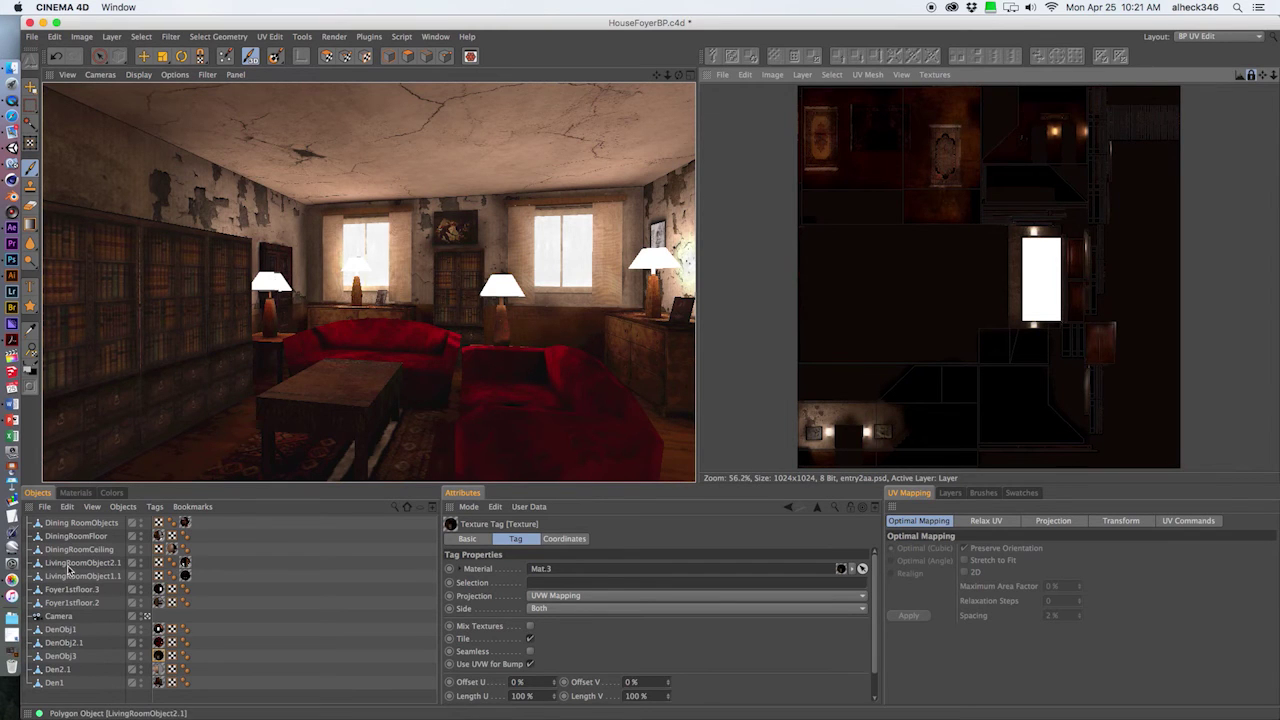
Select Foyer1stfloor.3, Foyer1stfloor.2, LivingRoomObject1.1 and Dining RoomObjects in turn while viewing the foyer, and activate Live Selection
click(66, 590)
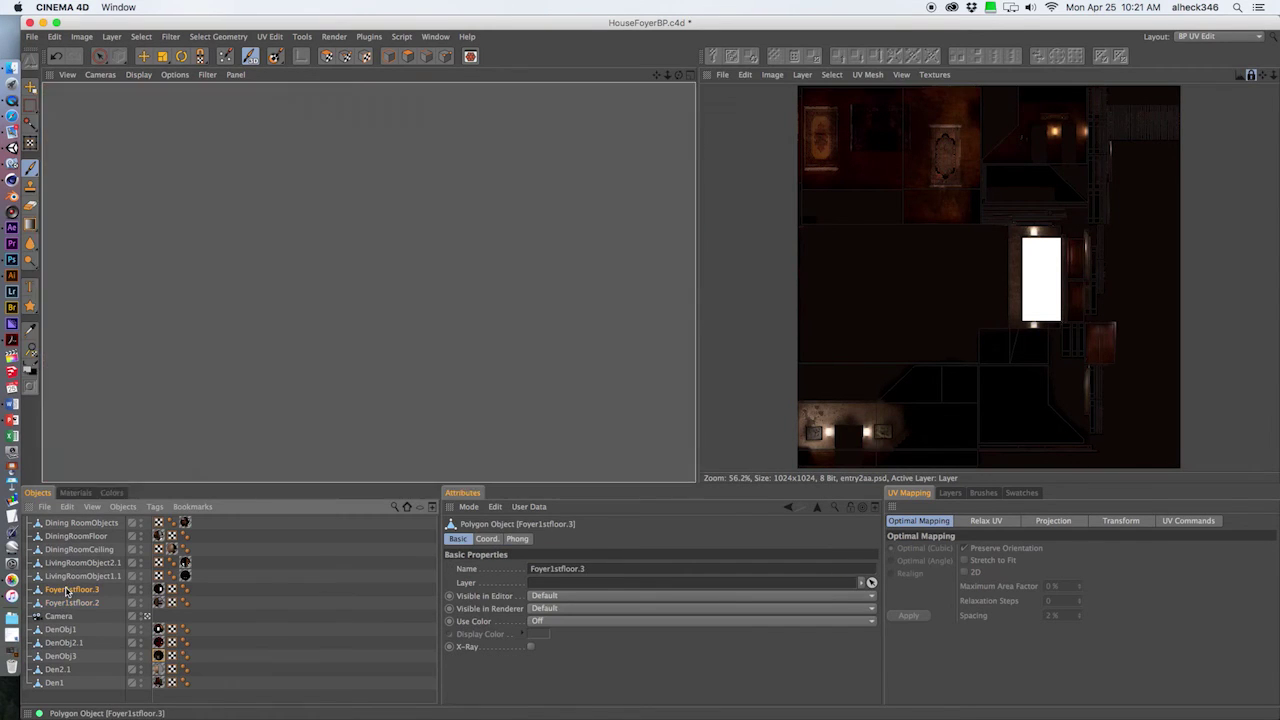
drag(343, 423, 350, 300)
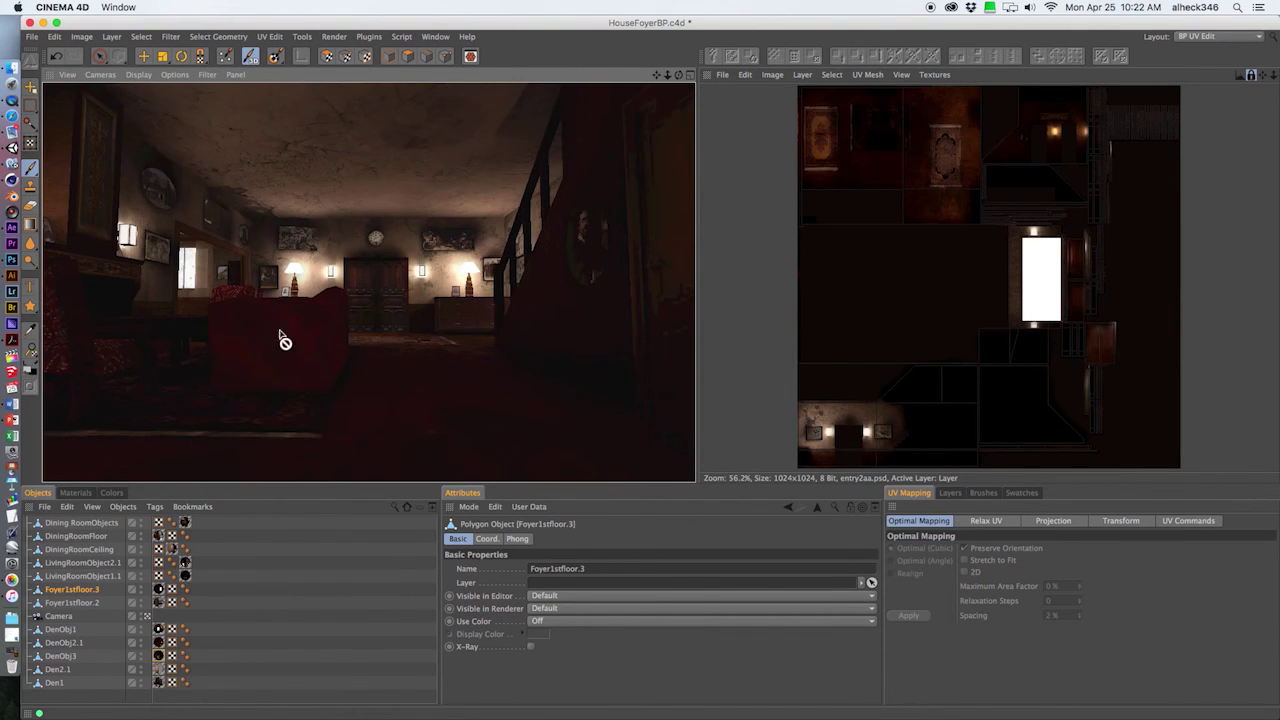
click(76, 604)
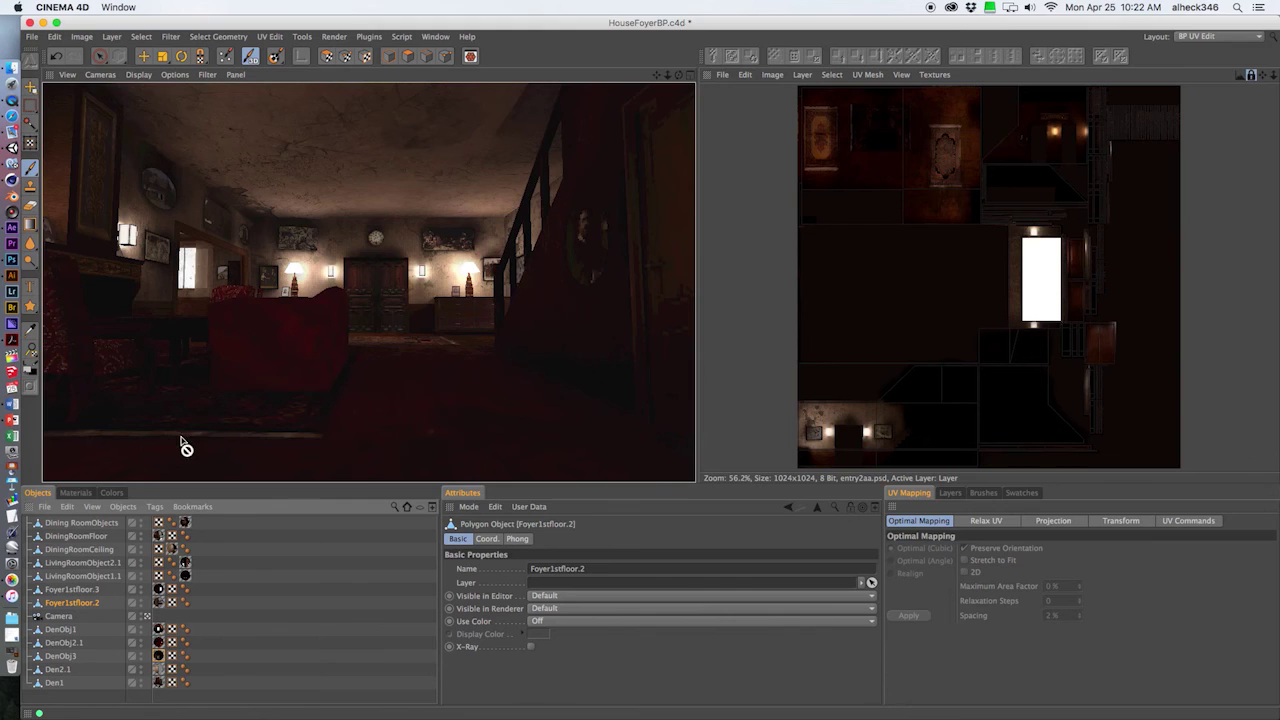
click(82, 564)
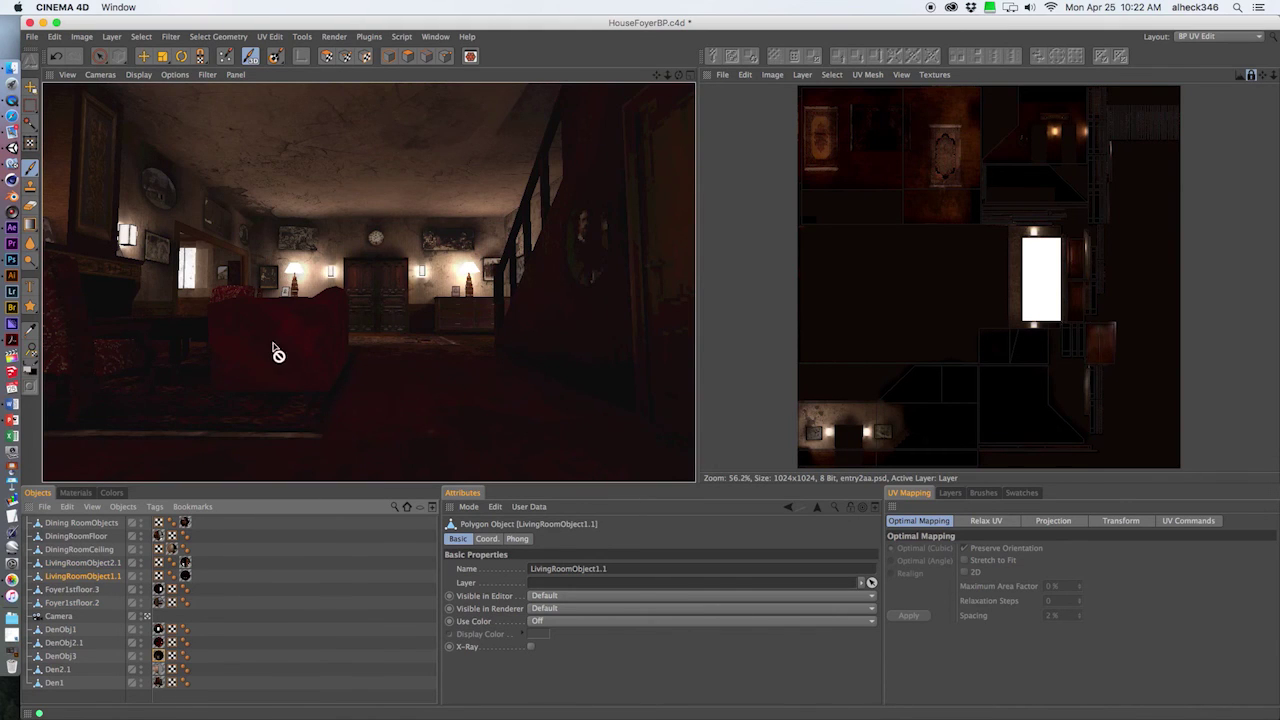
click(87, 550)
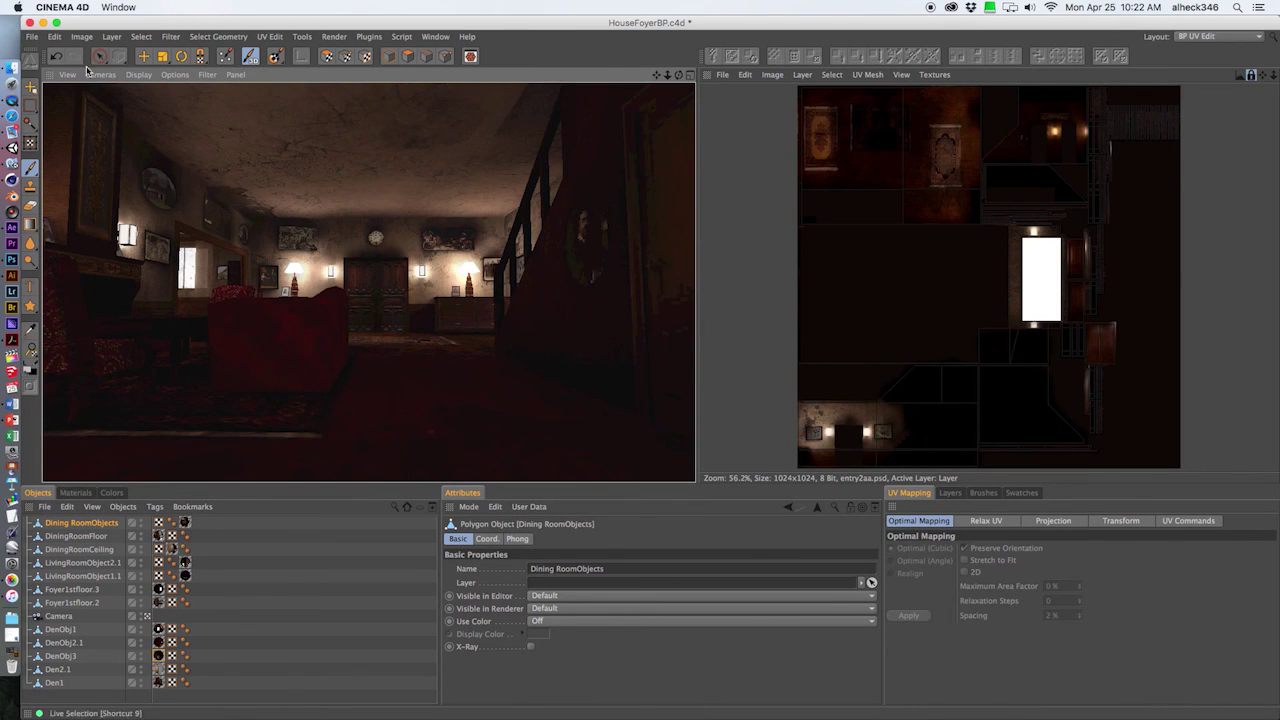
click(33, 88)
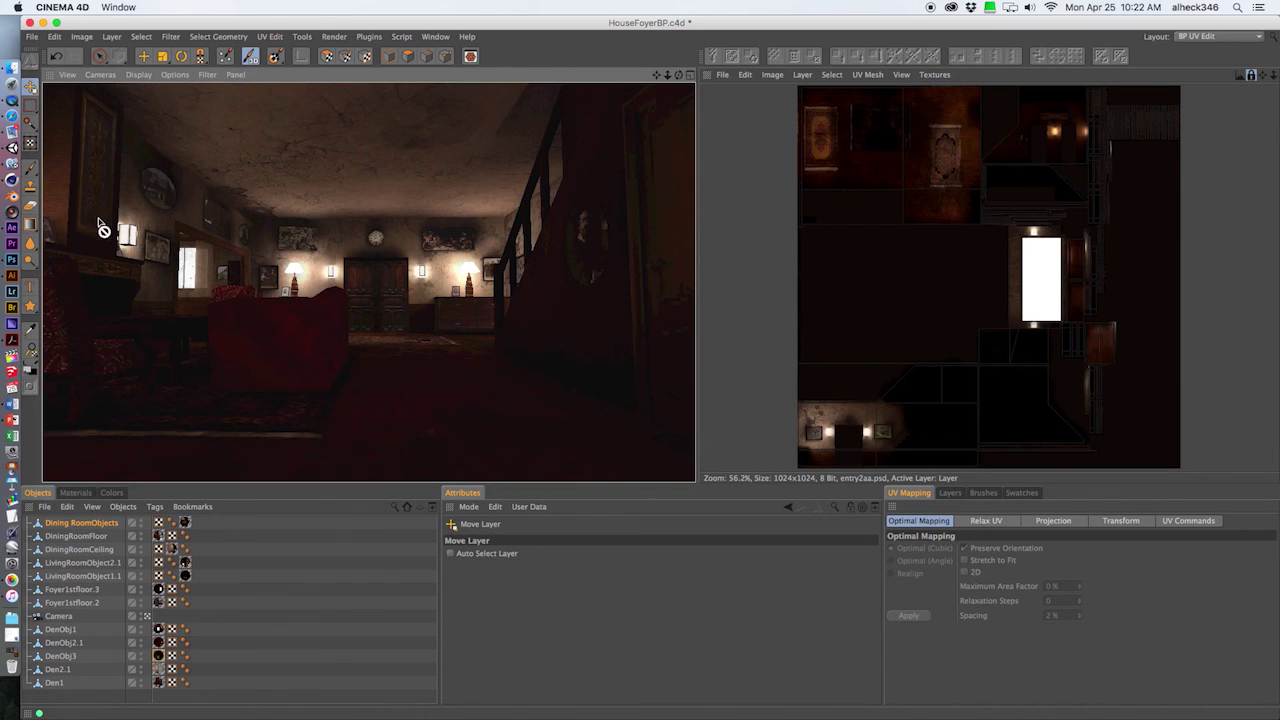
click(99, 56)
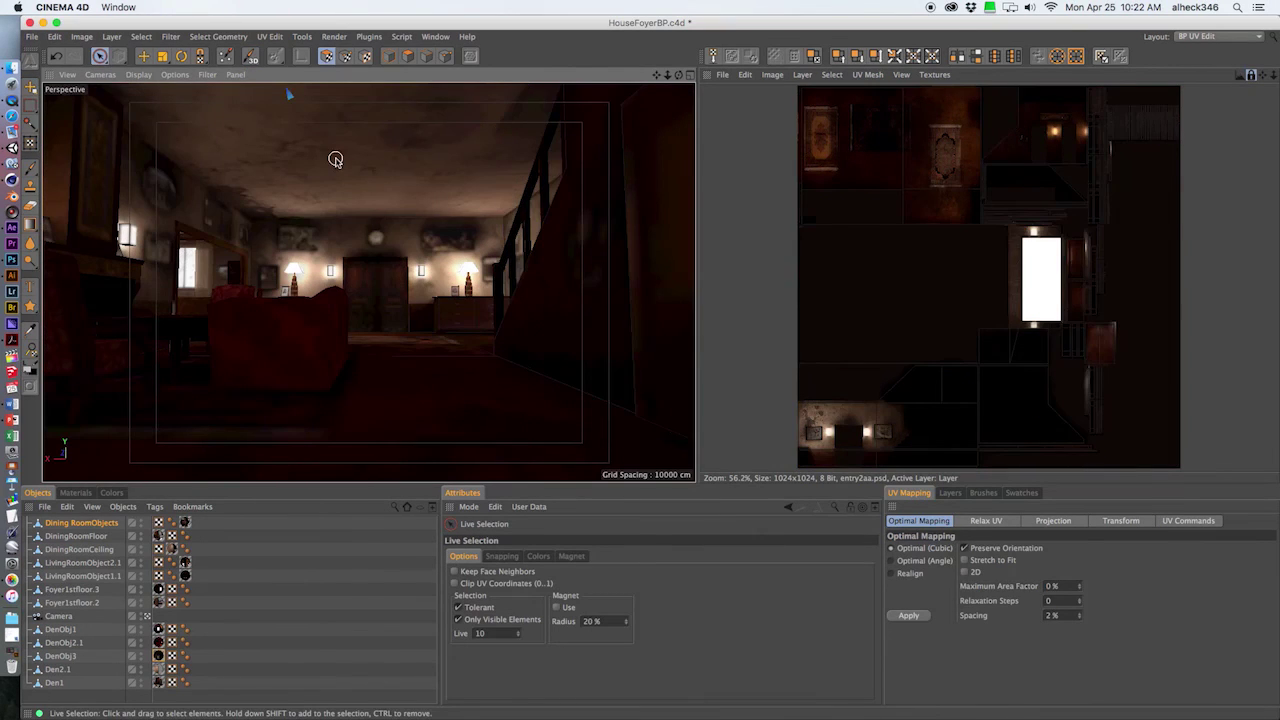